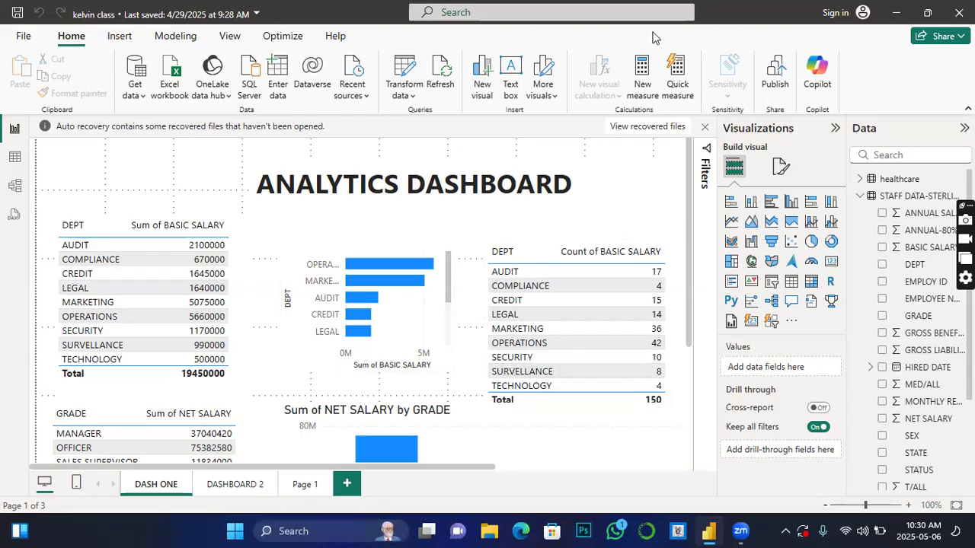
# Step: Examine the department and grade salary tables and charts on the DASH ONE page
pyautogui.scroll(-3, 392, 346)
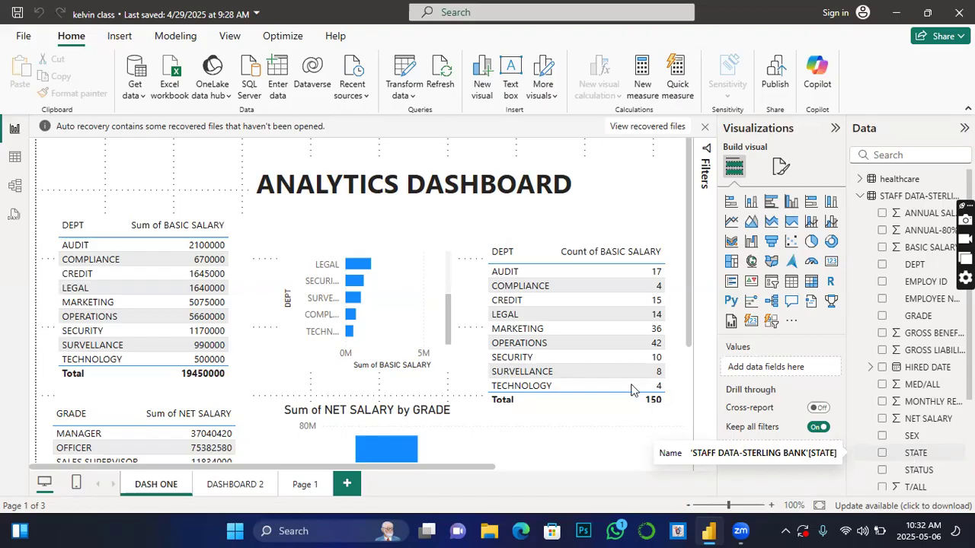
pyautogui.scroll(-4, 607, 416)
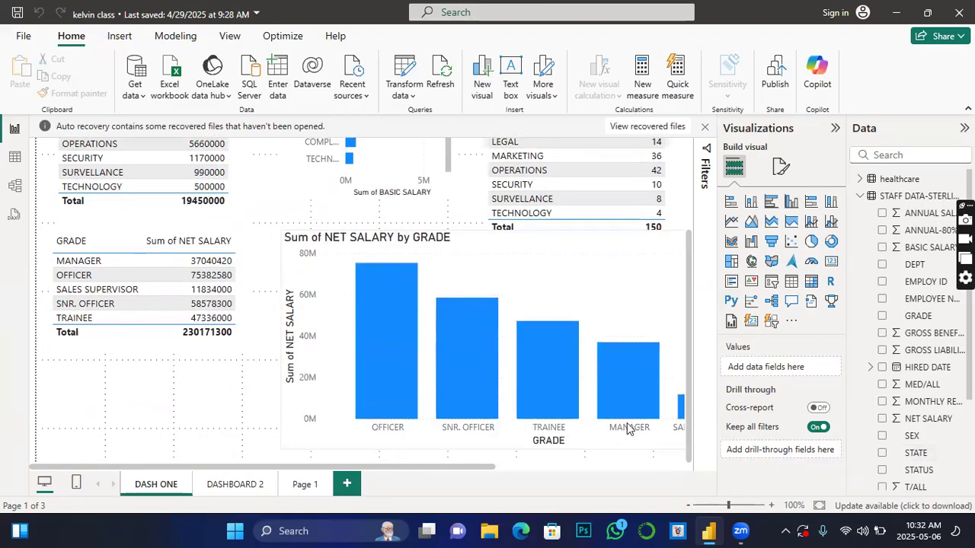
pyautogui.scroll(4, 609, 425)
pyautogui.scroll(-3, 553, 425)
pyautogui.scroll(-1, 533, 381)
pyautogui.scroll(2, 476, 330)
pyautogui.scroll(-2, 477, 351)
pyautogui.scroll(4, 457, 265)
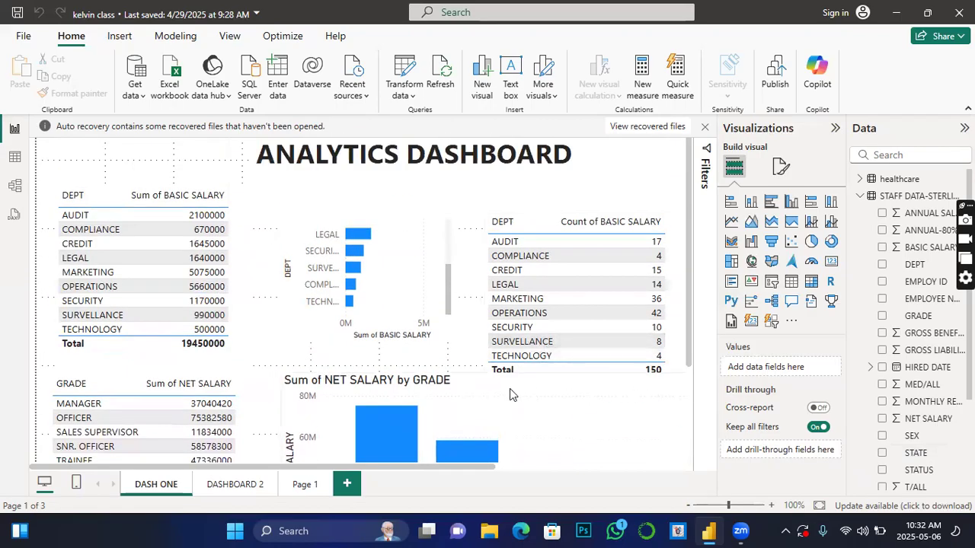
pyautogui.scroll(-4, 510, 393)
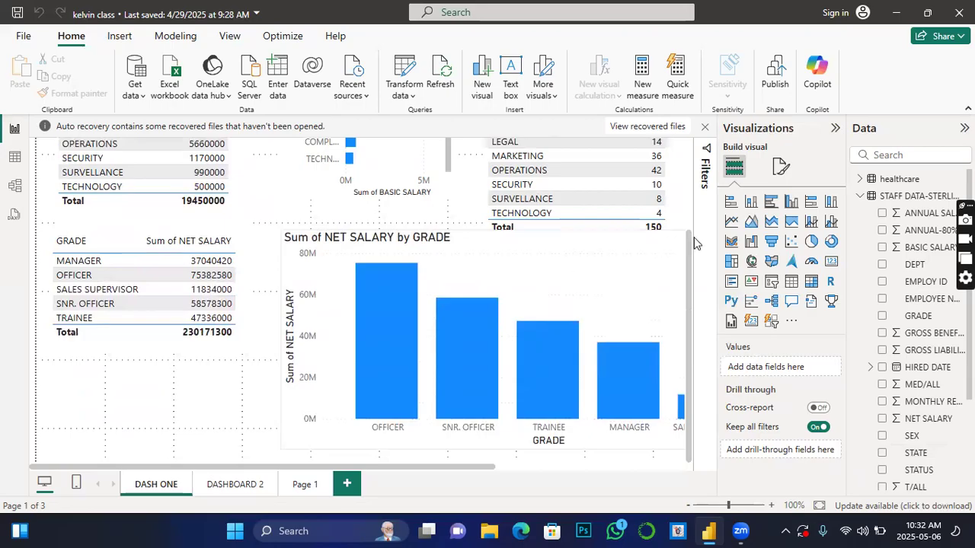
# Step: Remove the Sum of NET SALARY by GRADE column chart from the DASH ONE page
pyautogui.click(612, 322)
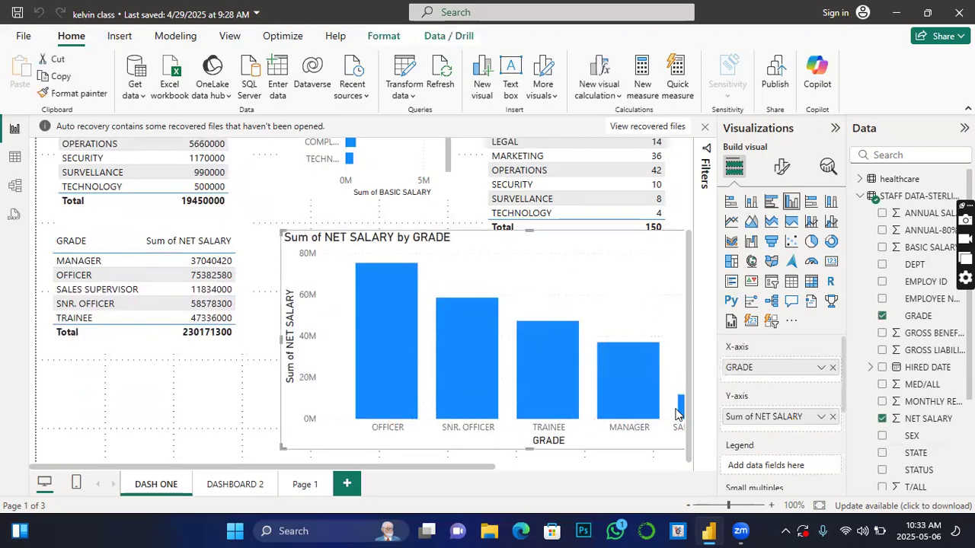
pyautogui.moveTo(661, 284); pyautogui.dragTo(568, 292)
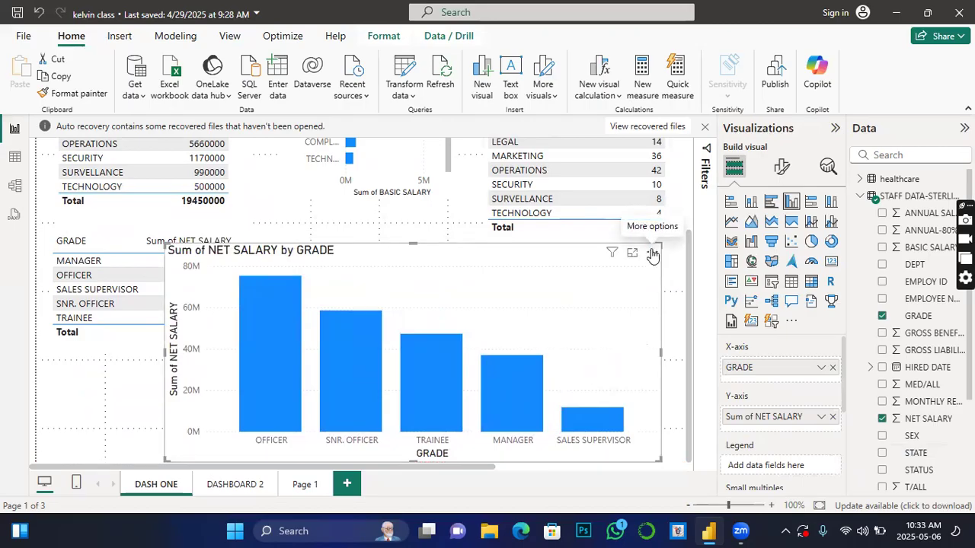
pyautogui.click(653, 255)
pyautogui.rightClick(654, 255)
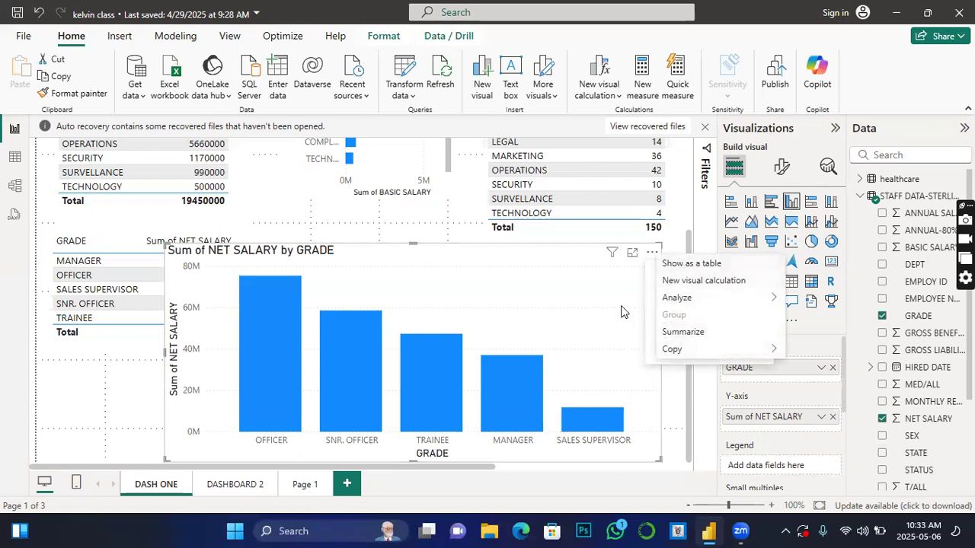
pyautogui.click(653, 254)
pyautogui.click(653, 254)
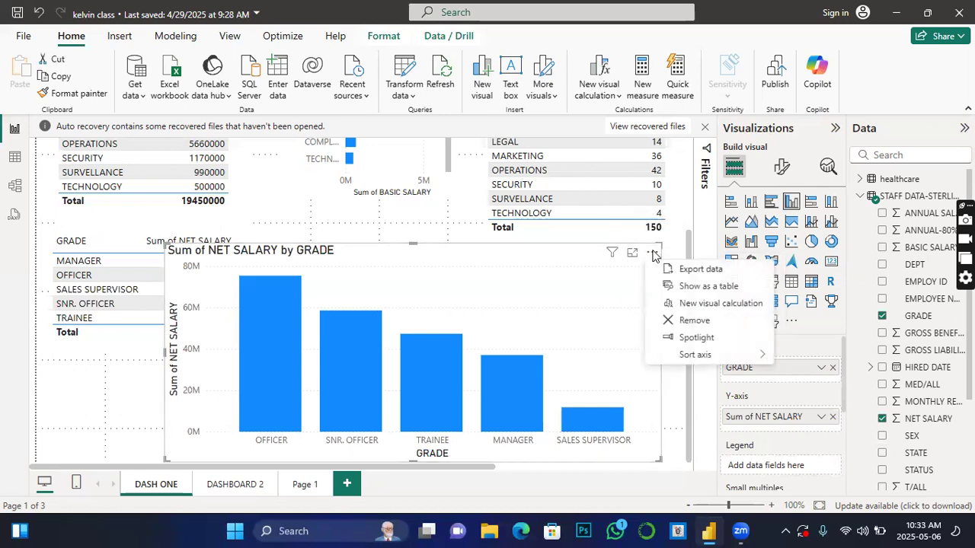
pyautogui.click(693, 322)
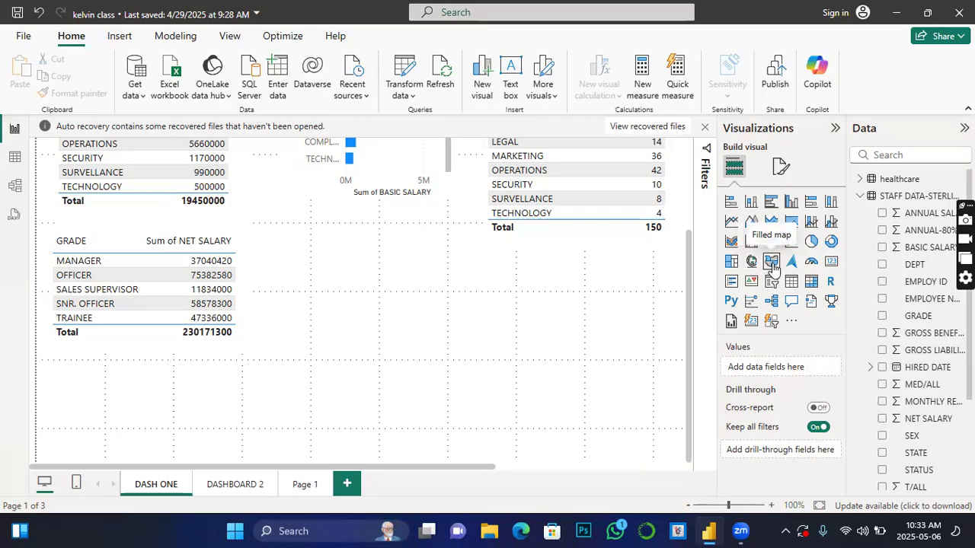
# Step: Add a filled map visual, place it below the Sum of BASIC SALARY by DEPT pie chart and enlarge it
pyautogui.click(771, 262)
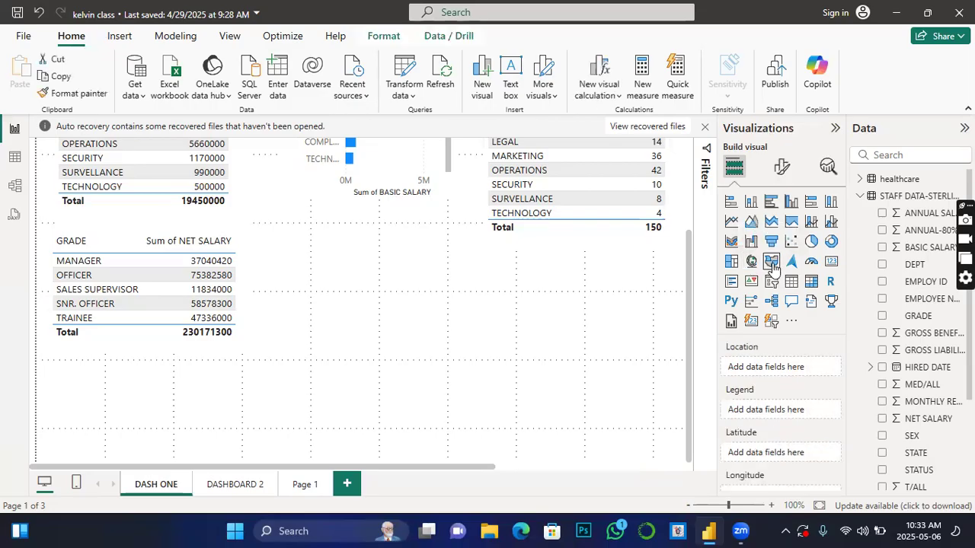
pyautogui.moveTo(576, 177); pyautogui.dragTo(540, 447)
pyautogui.scroll(-3, 540, 446)
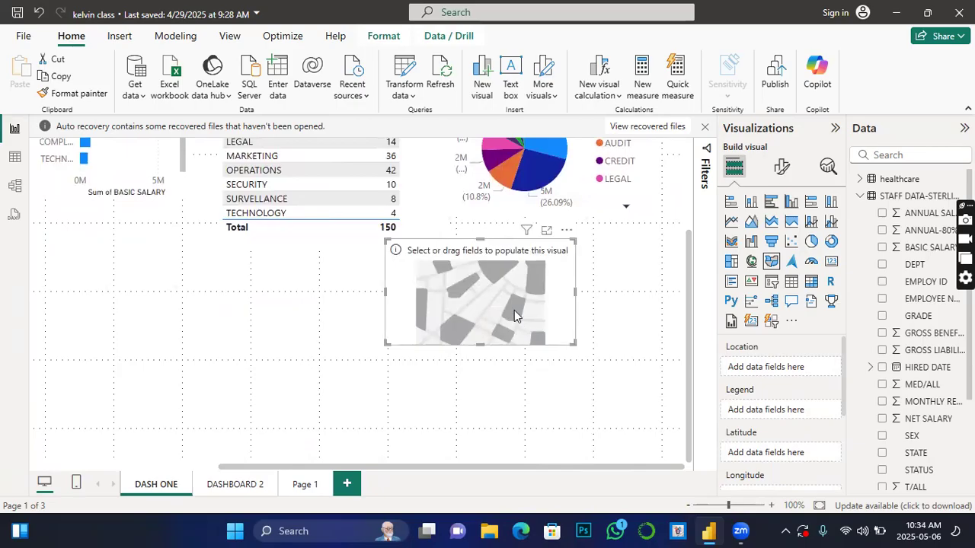
pyautogui.click(384, 349)
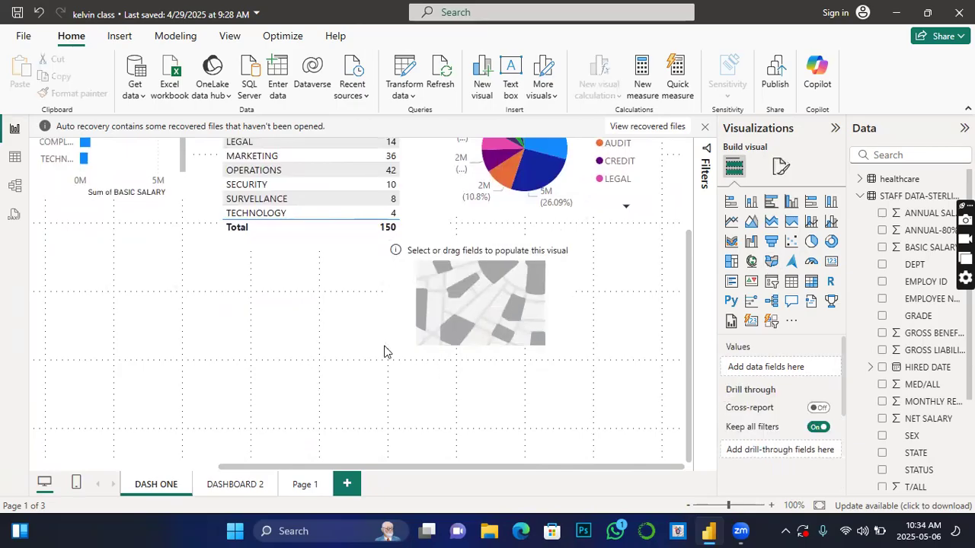
pyautogui.click(452, 336)
pyautogui.moveTo(386, 344); pyautogui.dragTo(273, 444)
pyautogui.moveTo(416, 336); pyautogui.dragTo(512, 320)
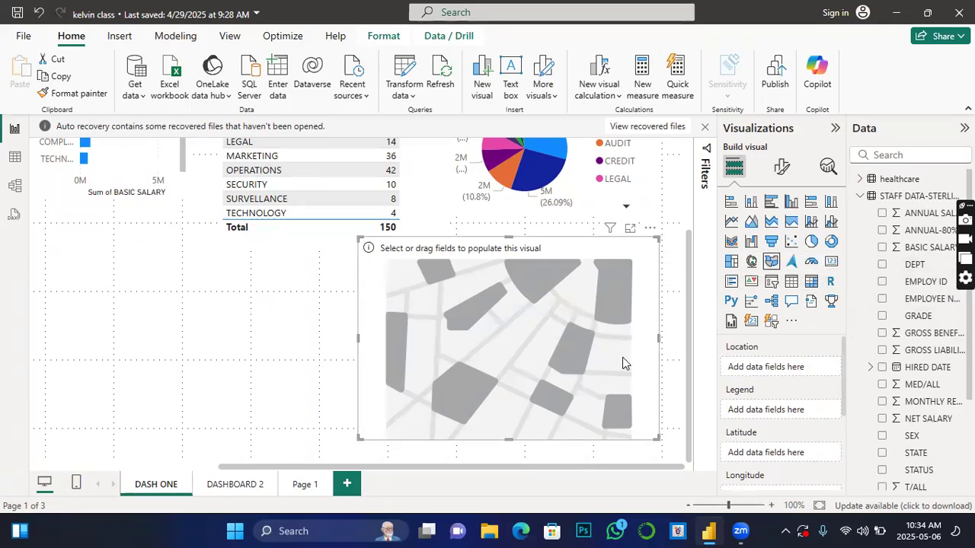
# Step: Try the filled map with DEPT as legend and BASIC SALARY as value, and remove the visual
pyautogui.scroll(2, 655, 355)
pyautogui.scroll(-1, 646, 422)
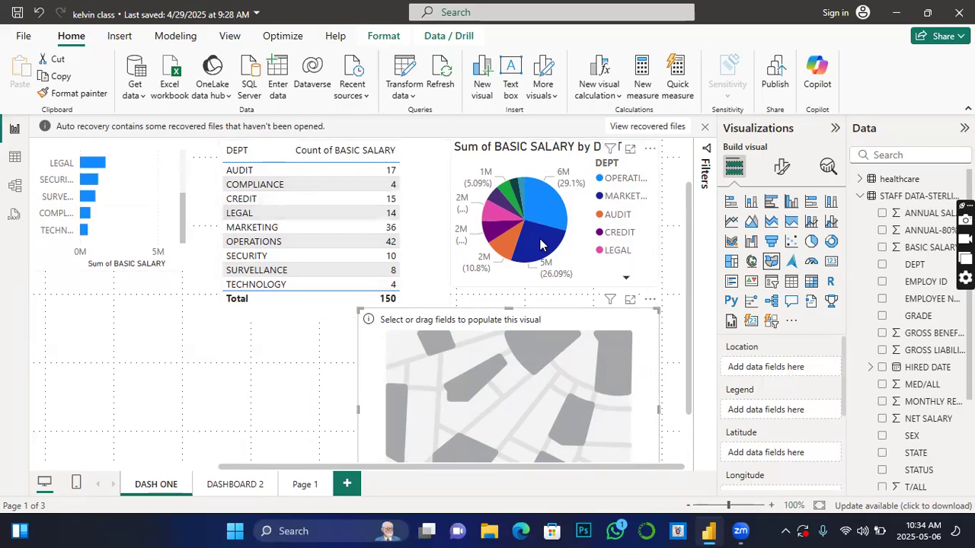
pyautogui.moveTo(543, 246)
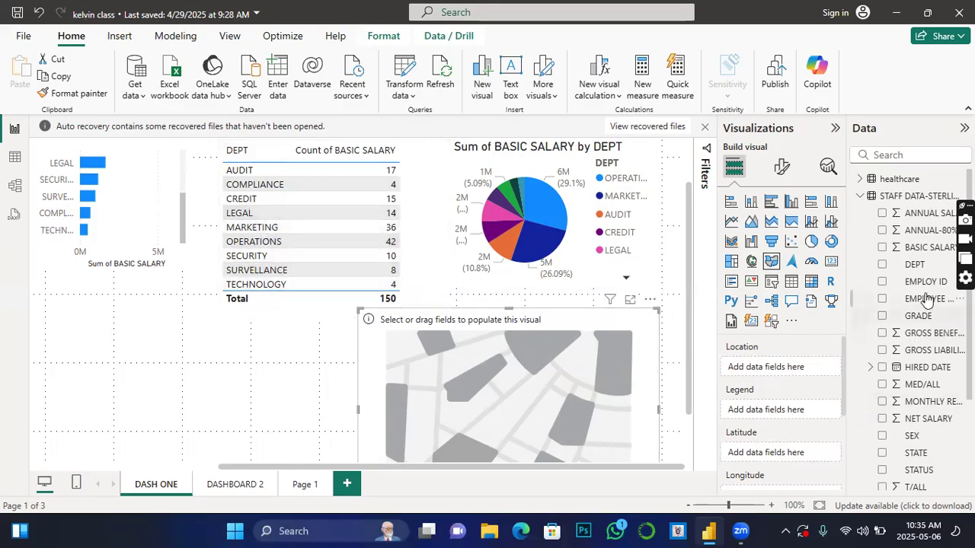
pyautogui.moveTo(917, 266); pyautogui.dragTo(524, 420)
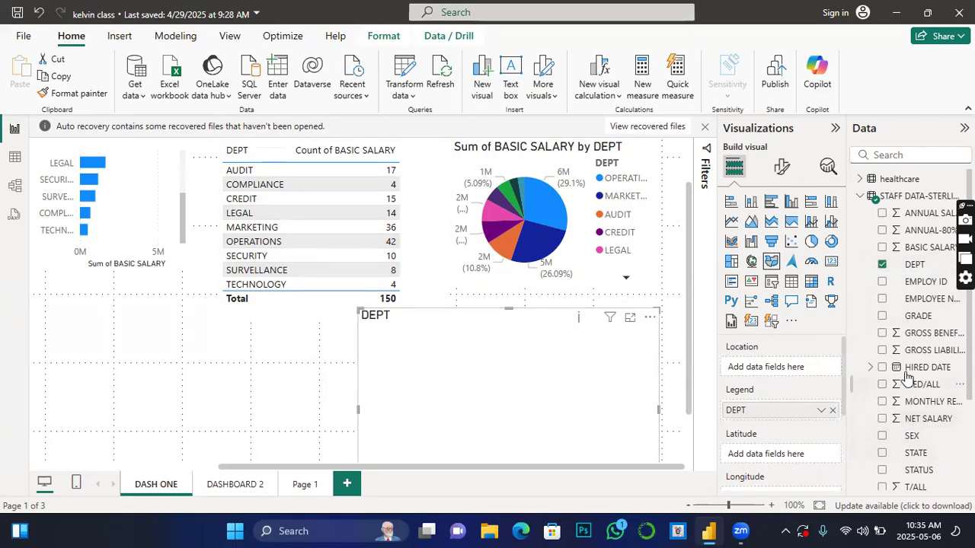
pyautogui.click(881, 250)
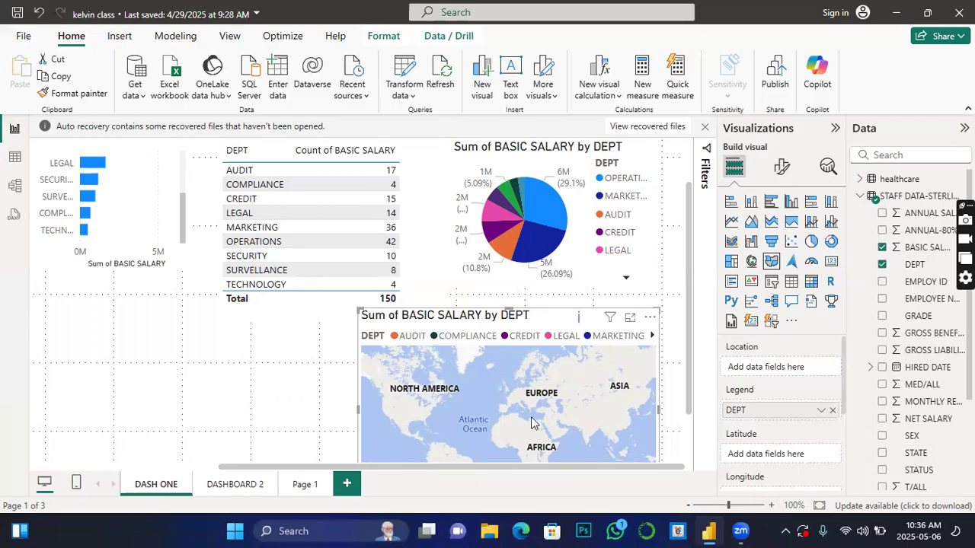
pyautogui.click(649, 318)
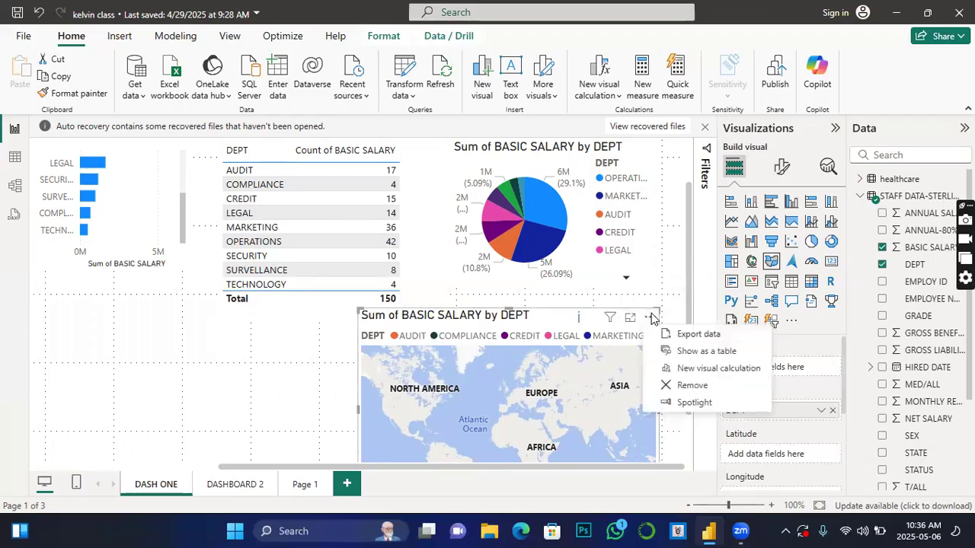
pyautogui.click(693, 386)
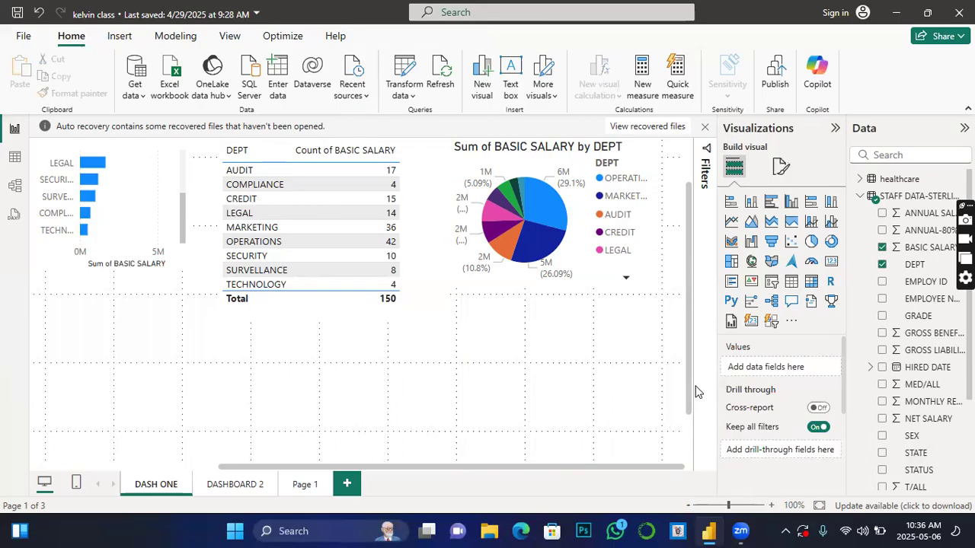
# Step: Add a new filled map visual below the Sum of BASIC SALARY by DEPT pie chart
pyautogui.click(771, 260)
pyautogui.moveTo(578, 161); pyautogui.dragTo(563, 417)
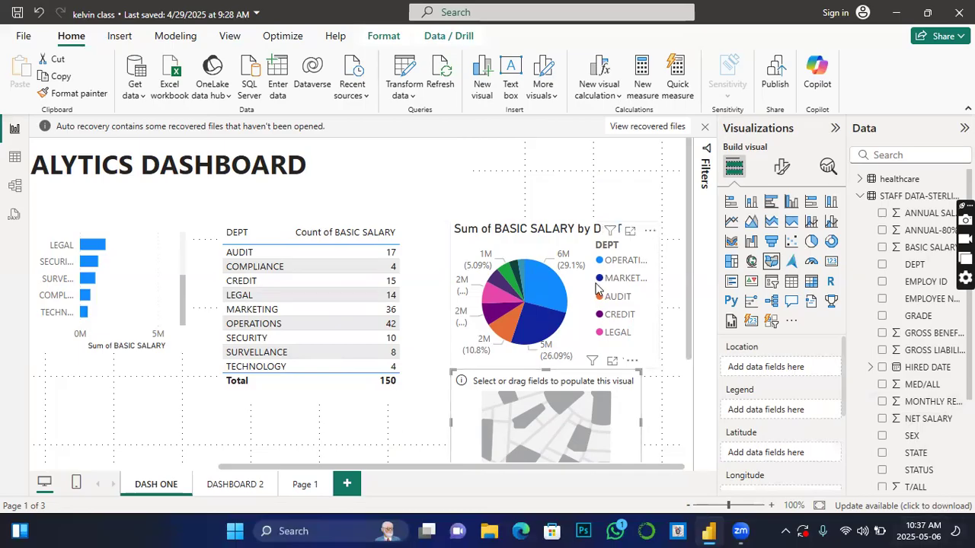
# Step: Open the global Security settings in the Options dialog
pyautogui.click(22, 37)
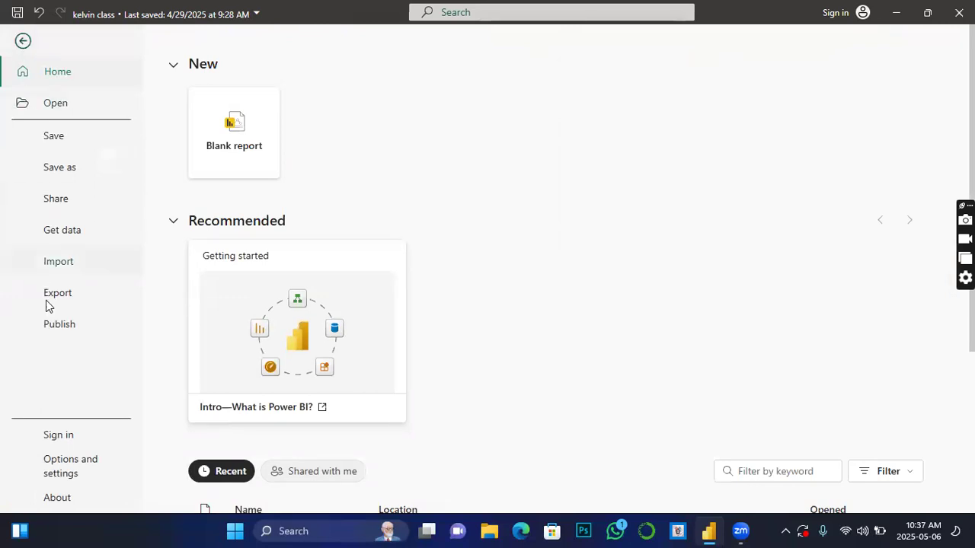
pyautogui.click(60, 464)
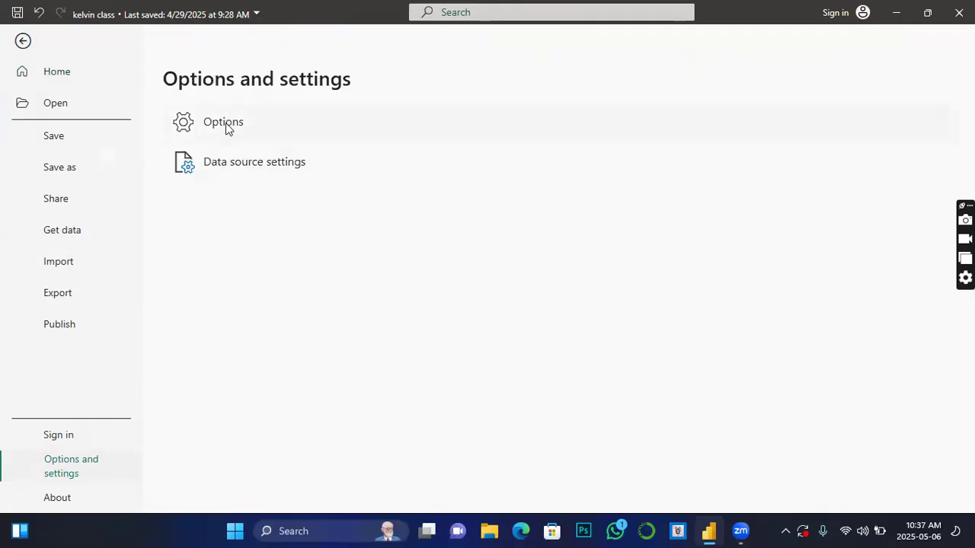
pyautogui.click(202, 119)
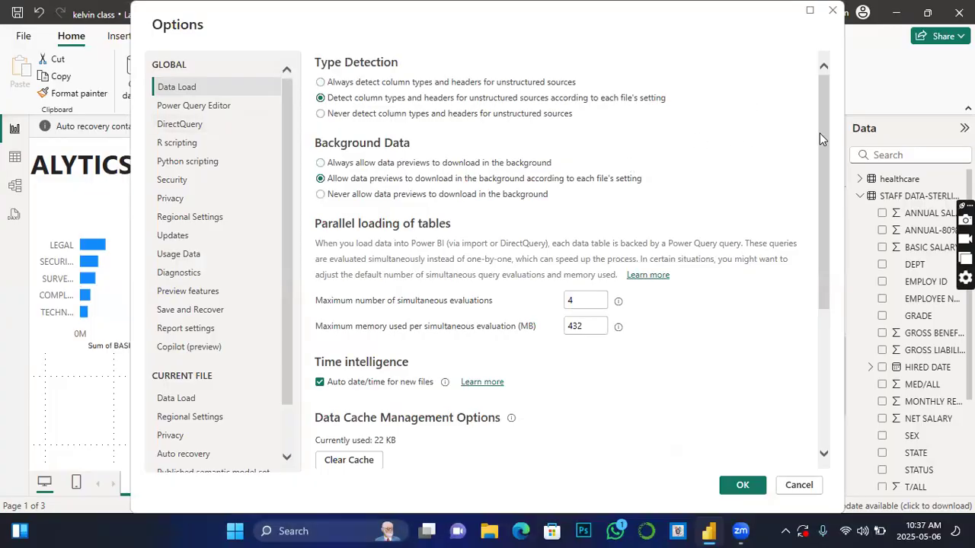
pyautogui.moveTo(821, 140)
pyautogui.mouseDown()
pyautogui.moveTo(821, 232)
pyautogui.moveTo(821, 138)
pyautogui.mouseUp()
pyautogui.moveTo(666, 26); pyautogui.dragTo(587, 45)
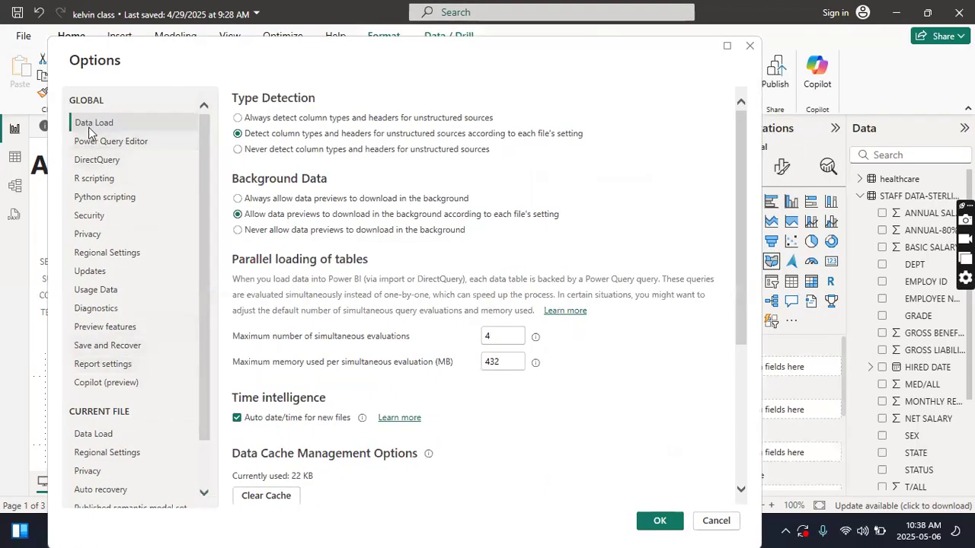
pyautogui.click(97, 220)
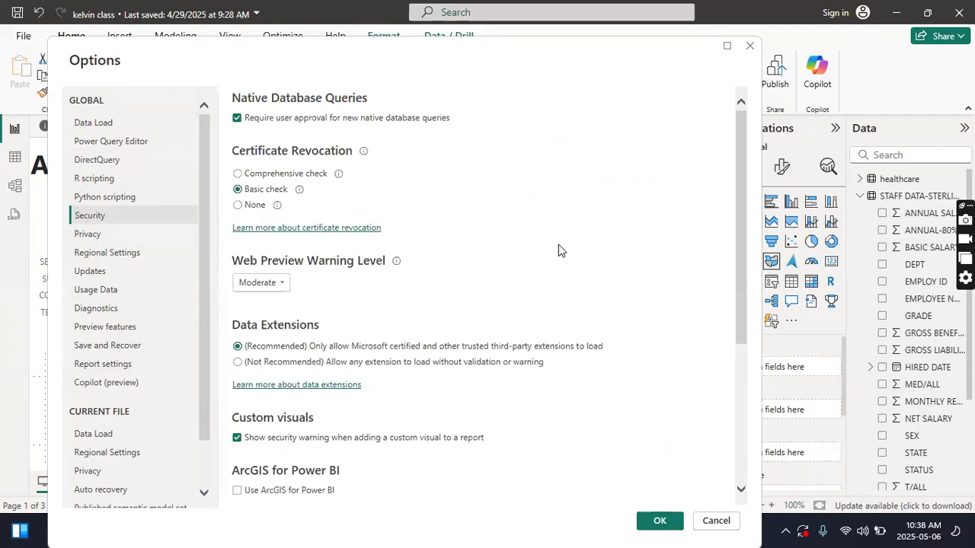
# Step: Enable Use ArcGIS for Power BI, leave Use Map and Filled Map visuals enabled, and apply the options
pyautogui.scroll(-5, 559, 250)
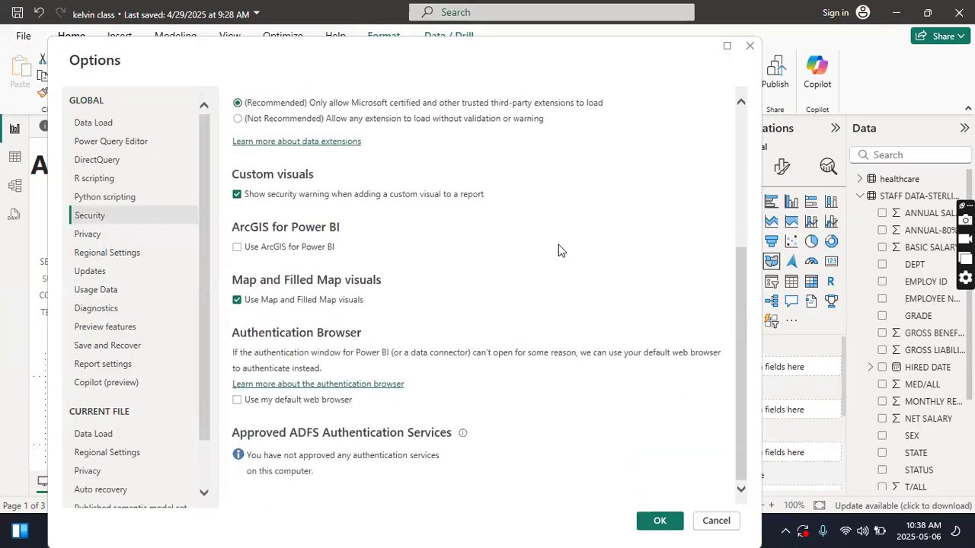
pyautogui.click(236, 301)
pyautogui.click(237, 301)
pyautogui.click(237, 301)
pyautogui.click(237, 302)
pyautogui.click(236, 248)
pyautogui.click(661, 522)
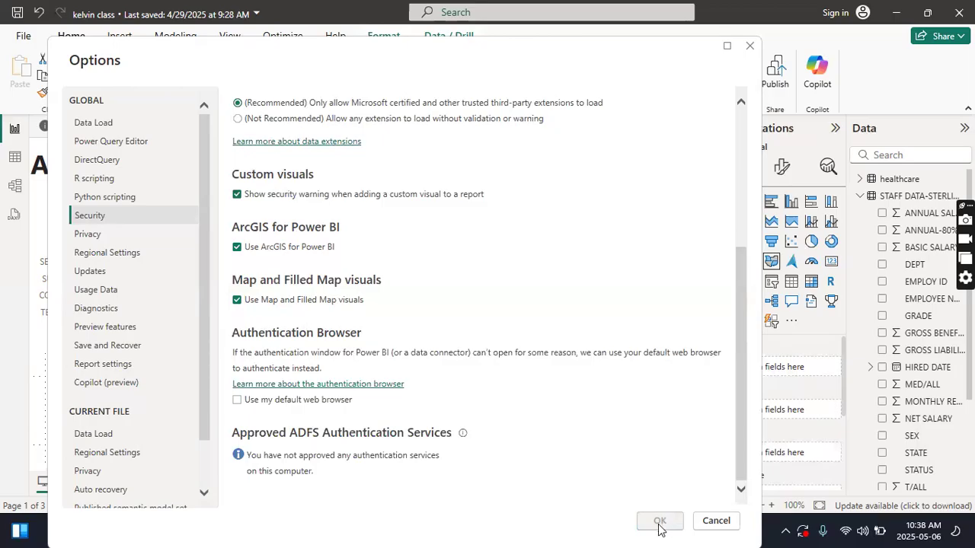
pyautogui.click(750, 47)
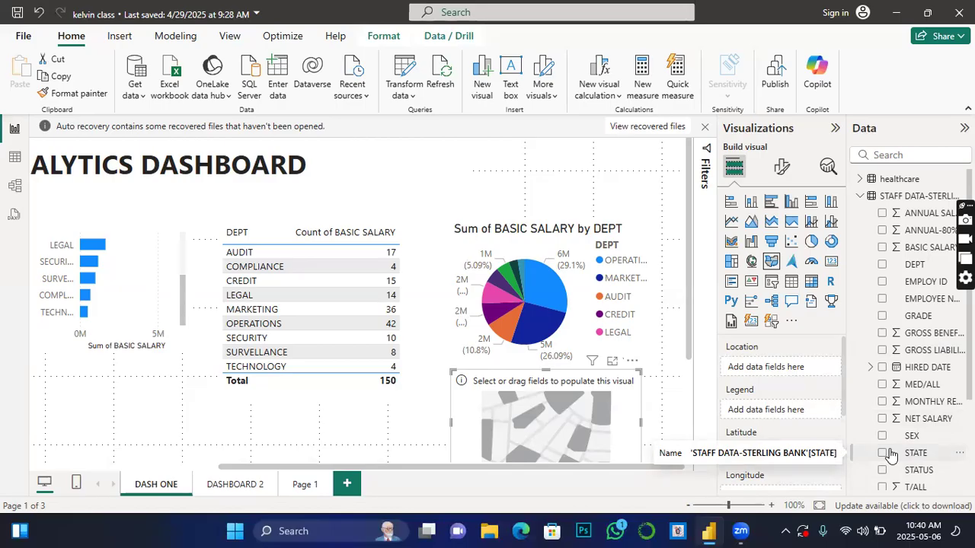
# Step: Set STATE as the filled map's location and move the map slightly up and to the right
pyautogui.scroll(-3, 918, 404)
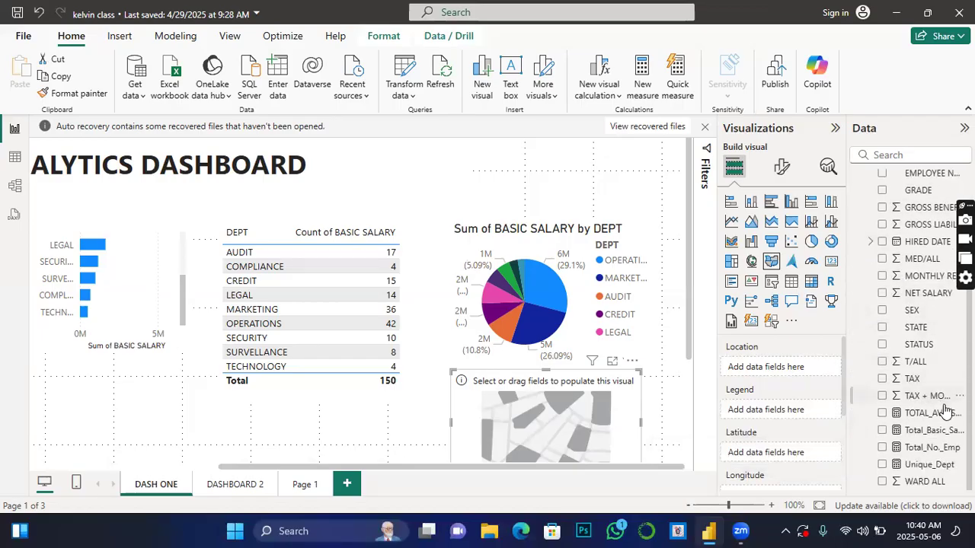
pyautogui.scroll(2, 942, 409)
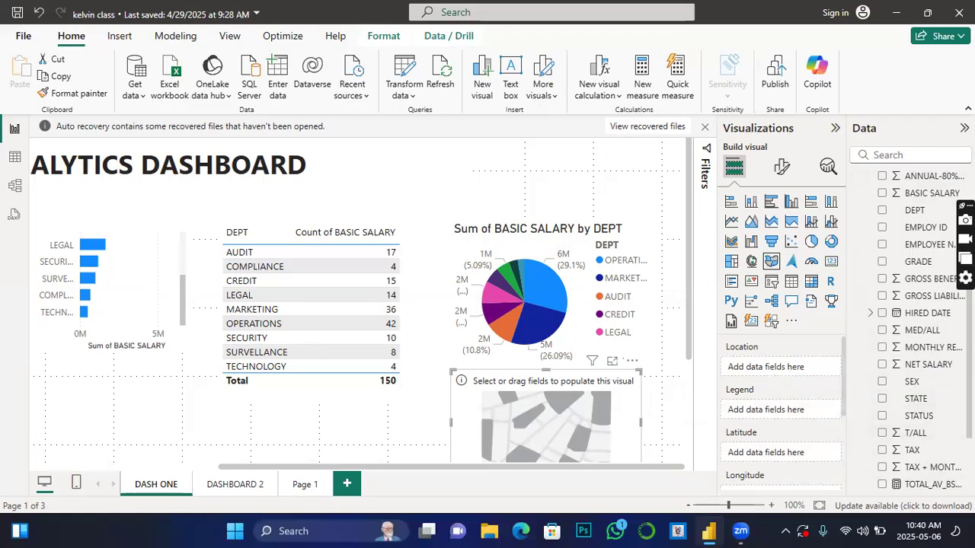
pyautogui.click(882, 400)
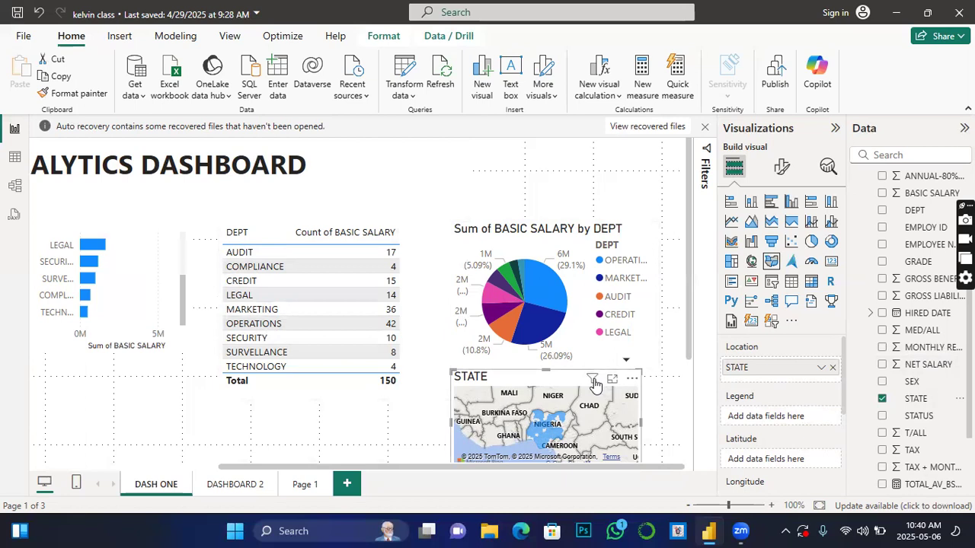
pyautogui.moveTo(551, 380); pyautogui.dragTo(556, 361)
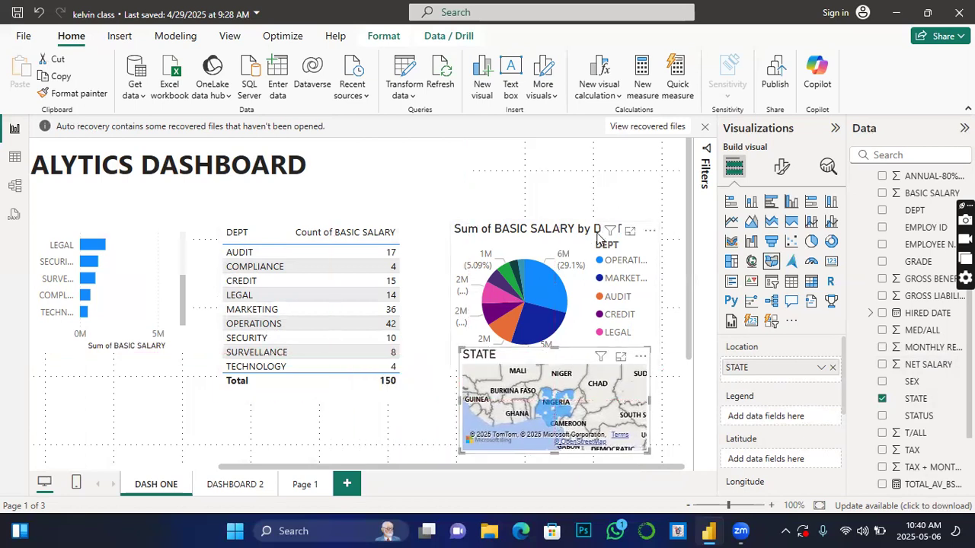
# Step: Remove the Sum of BASIC SALARY by DEPT pie chart above the map
pyautogui.click(649, 231)
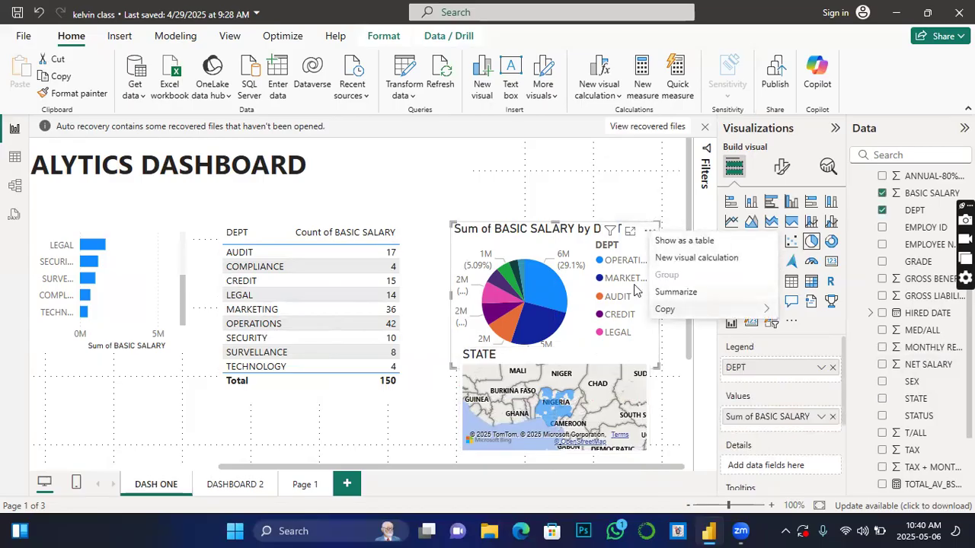
pyautogui.click(649, 230)
pyautogui.click(649, 230)
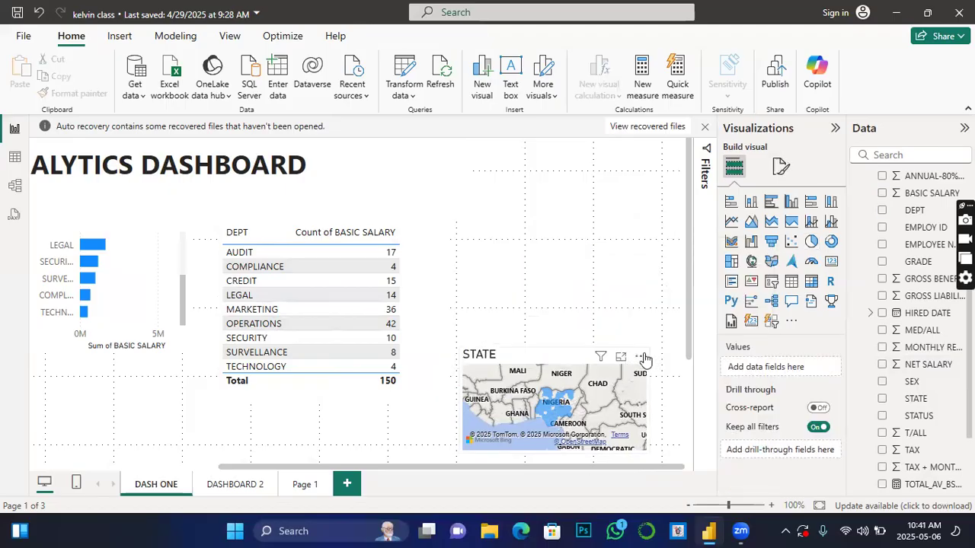
# Step: Try enlarging the STATE map from its upper-left corner, and undo the last change
pyautogui.click(487, 349)
pyautogui.moveTo(457, 353); pyautogui.dragTo(332, 129)
pyautogui.hotkey('ctrl', 'z')
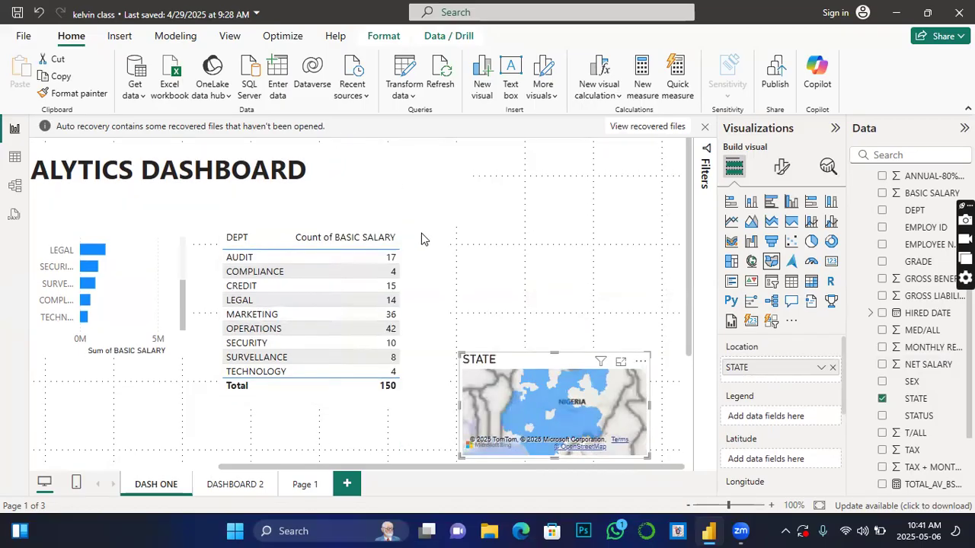
# Step: Move the STATE map up beside the DEPT table and enlarge it to fill the space freed on the dashboard
pyautogui.moveTo(562, 365); pyautogui.dragTo(554, 189)
pyautogui.moveTo(461, 279); pyautogui.dragTo(432, 349)
pyautogui.moveTo(652, 349); pyautogui.dragTo(684, 395)
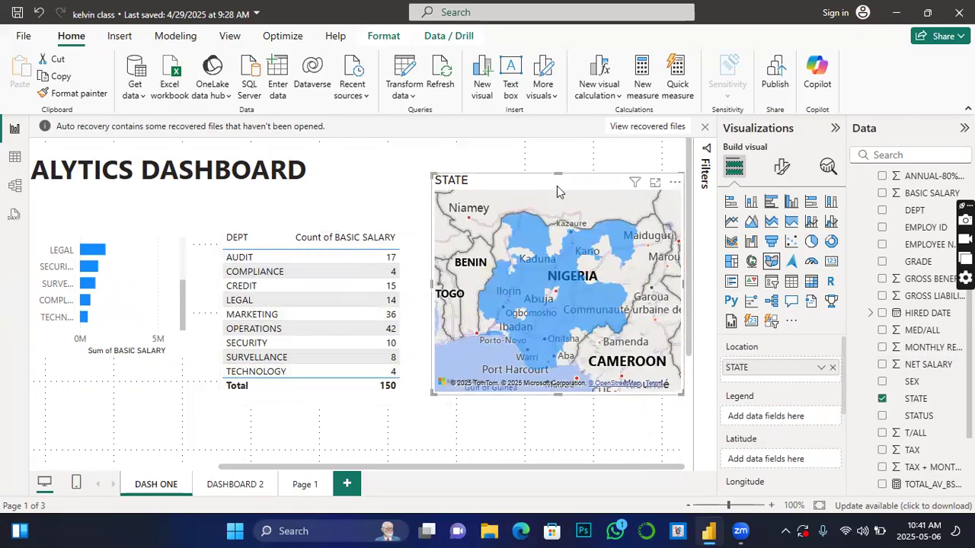
pyautogui.moveTo(556, 186); pyautogui.dragTo(537, 183)
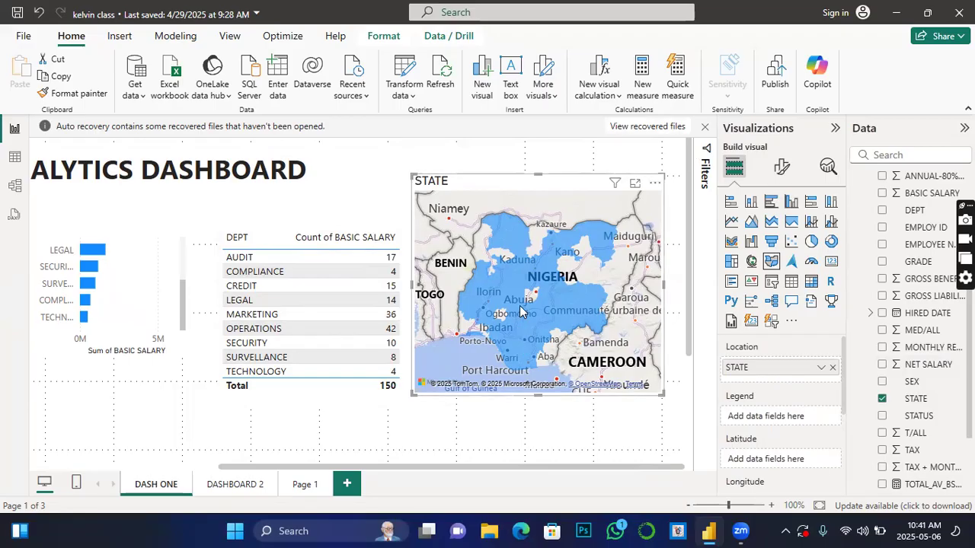
# Step: Select Kogi state on the map to cross-filter the other dashboard visuals
pyautogui.moveTo(521, 311)
pyautogui.click(512, 309)
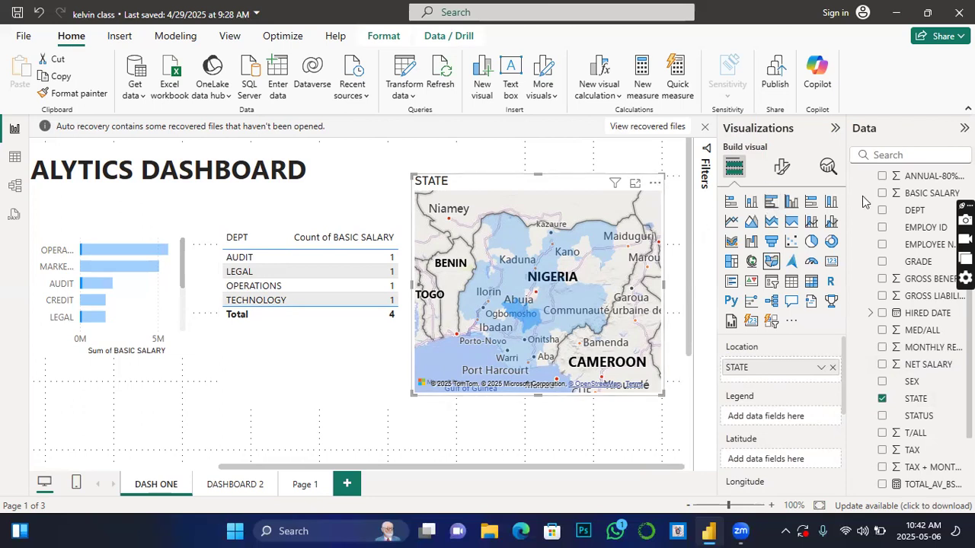
# Step: Set the STATE map's style to Dark in its map settings
pyautogui.click(783, 170)
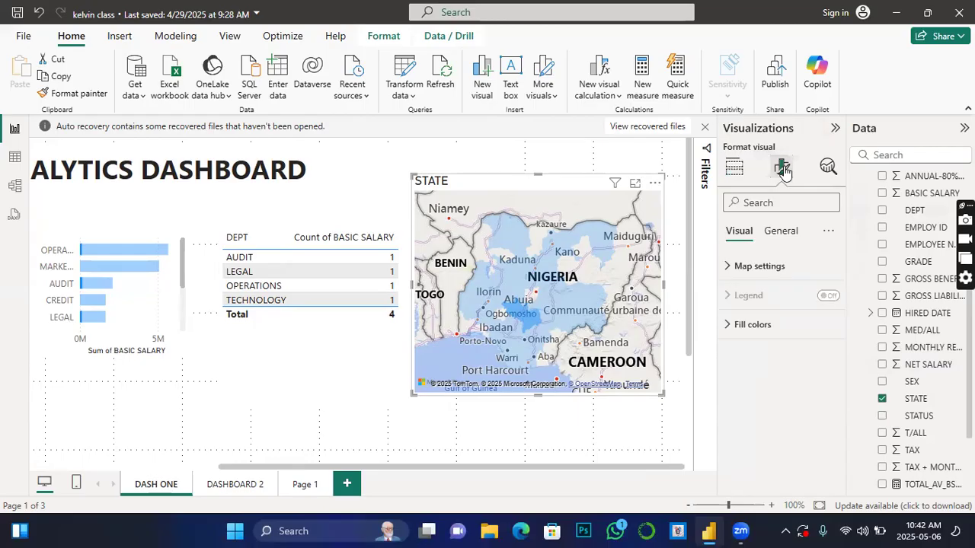
pyautogui.click(729, 267)
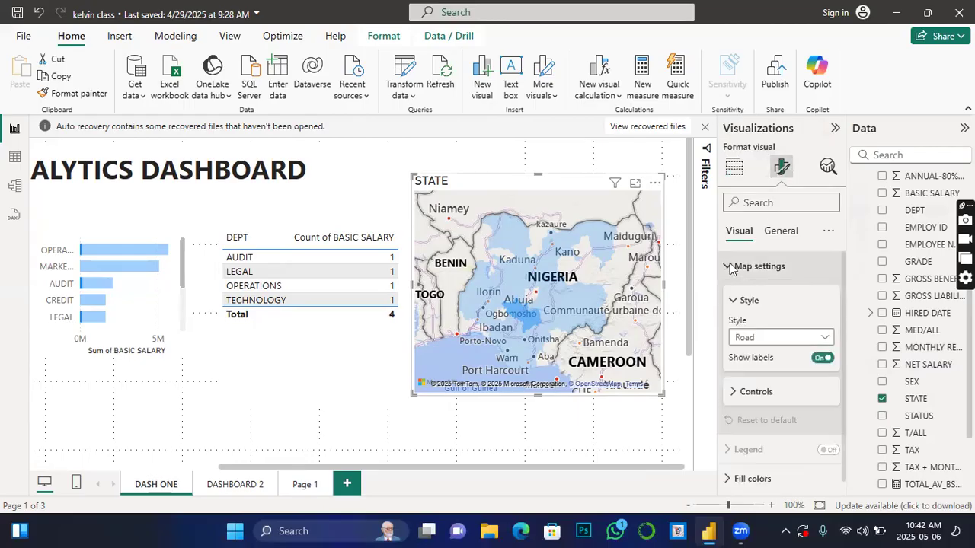
pyautogui.click(824, 341)
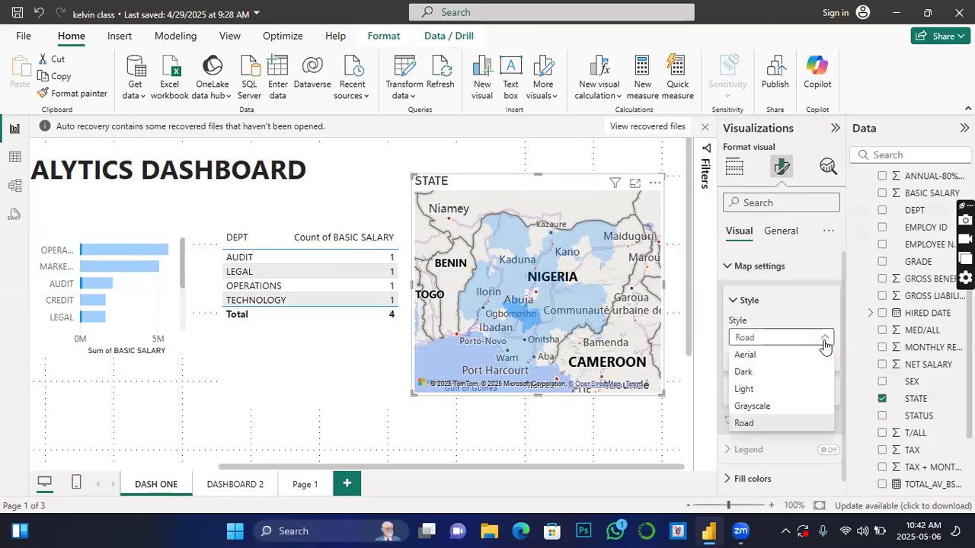
pyautogui.click(750, 372)
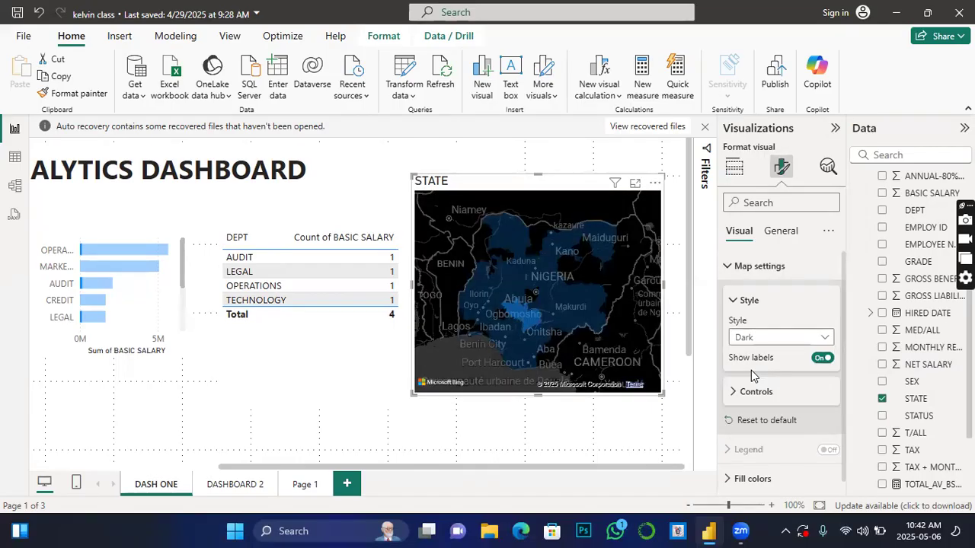
# Step: Try the Light style on the STATE map and set it back to Dark
pyautogui.click(822, 341)
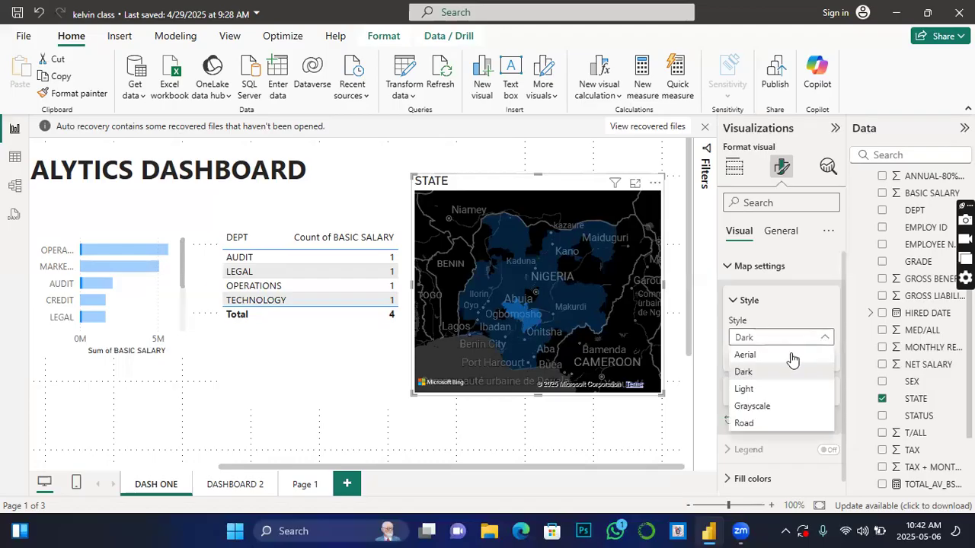
pyautogui.click(745, 389)
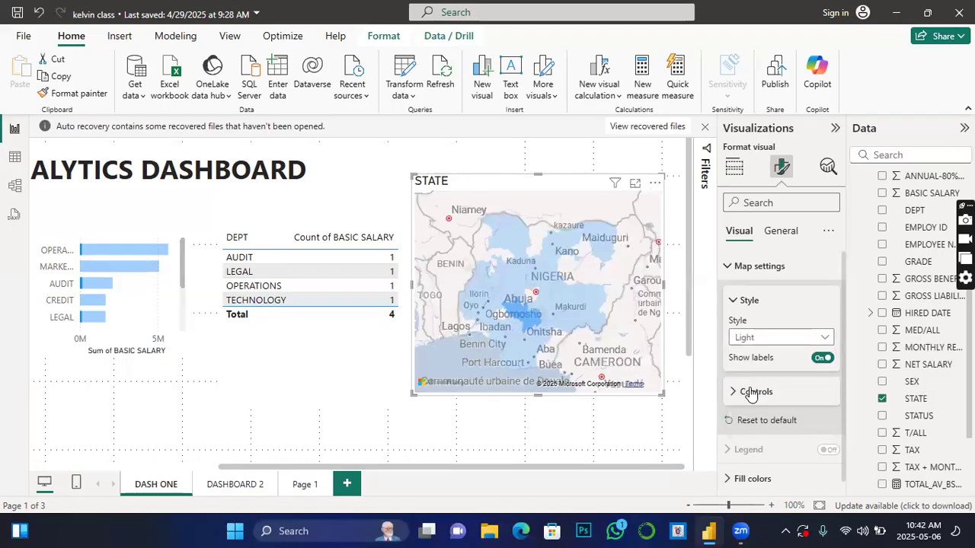
pyautogui.click(820, 338)
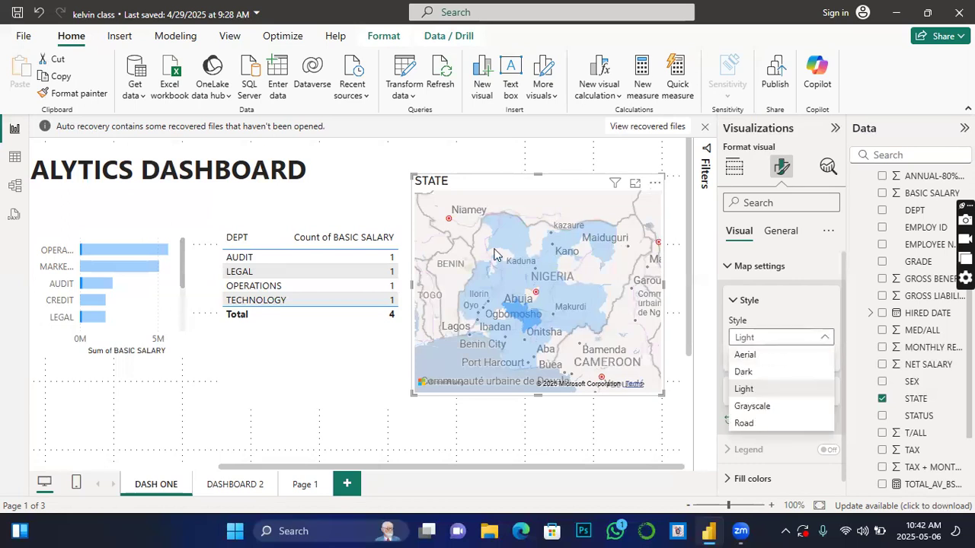
pyautogui.click(747, 374)
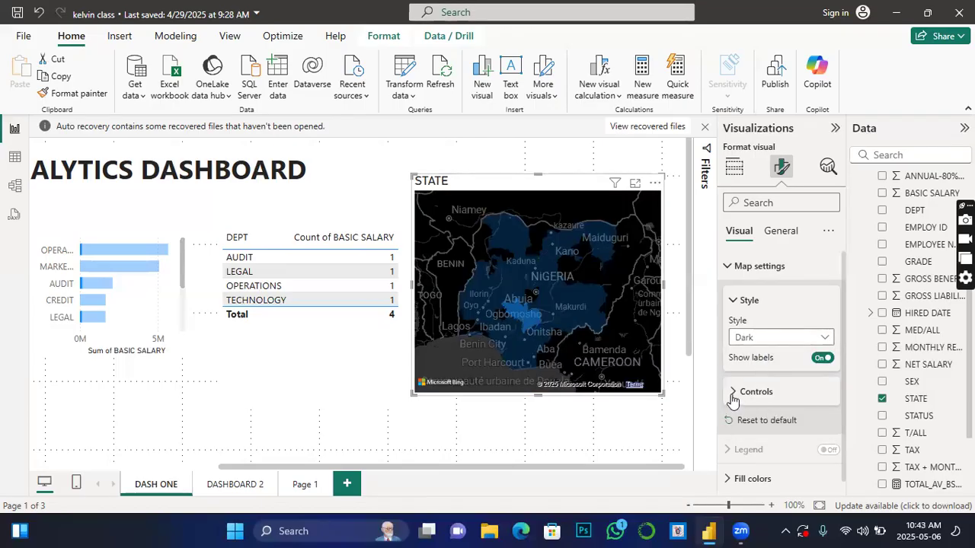
# Step: Turn on the zoom buttons for the STATE map and zoom in on the area around Abuja
pyautogui.click(733, 391)
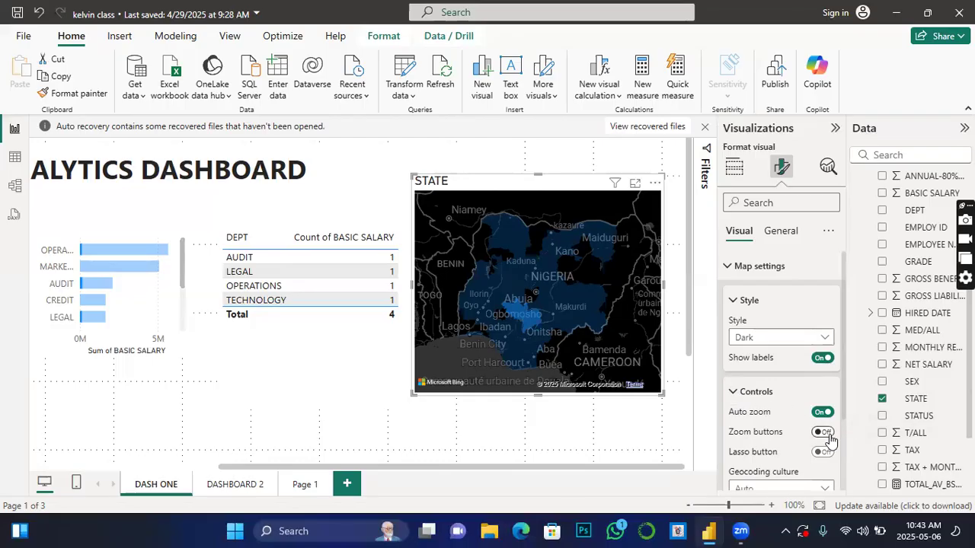
pyautogui.click(824, 432)
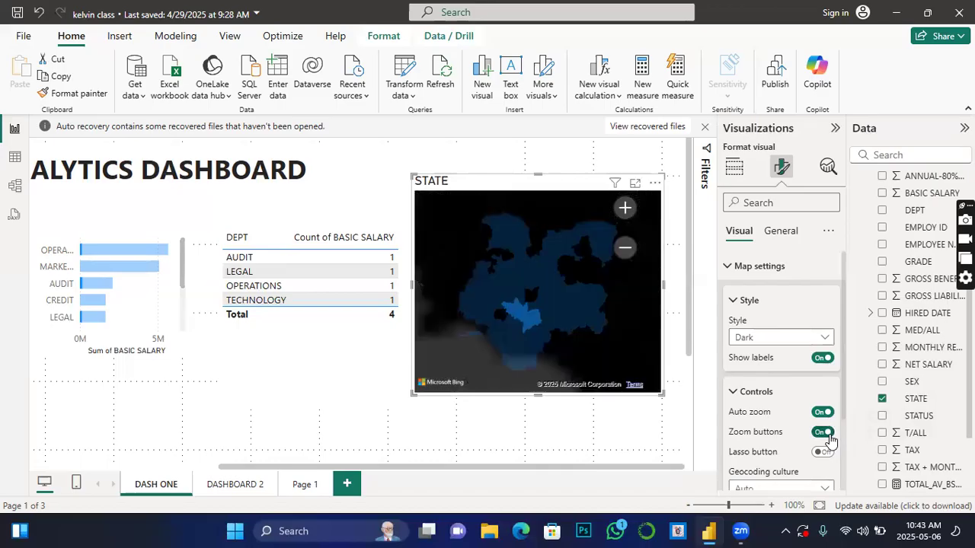
pyautogui.click(626, 250)
pyautogui.click(624, 209)
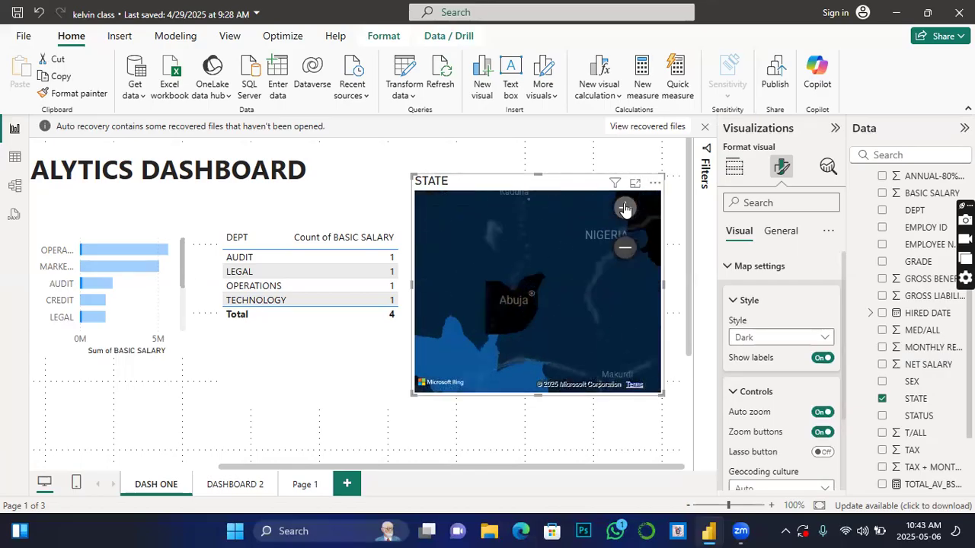
pyautogui.click(625, 209)
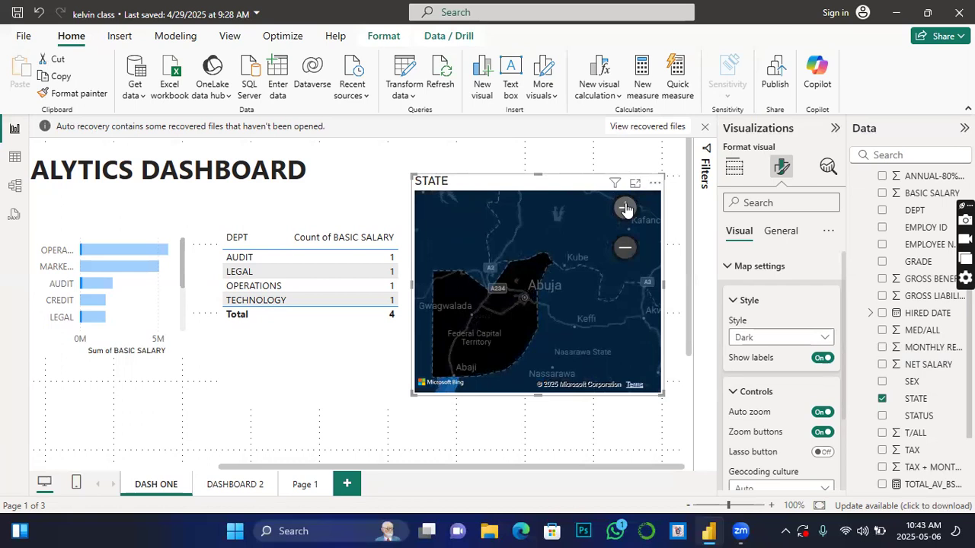
# Step: Select Nasarawa on the map to cross-filter the DEPT visuals, and zoom the map back out
pyautogui.moveTo(540, 284)
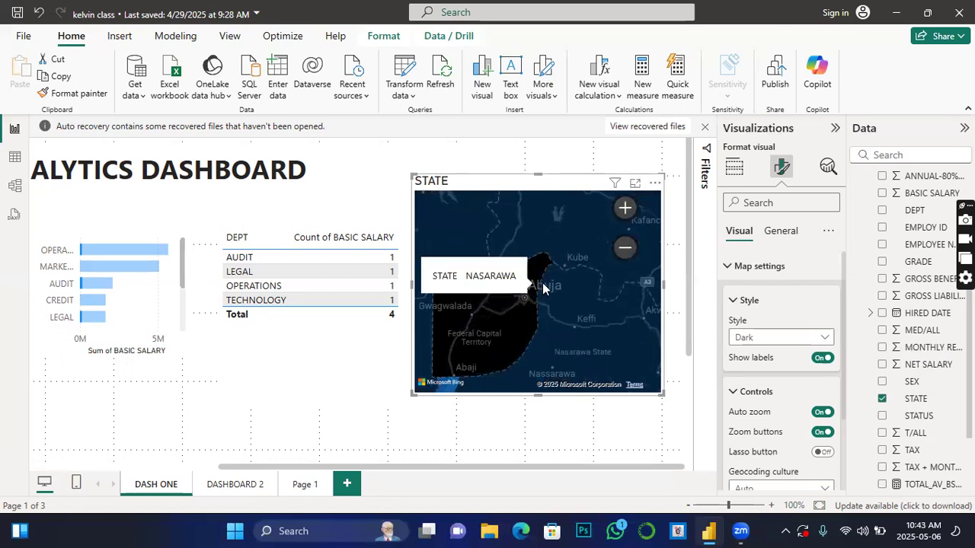
pyautogui.click(593, 326)
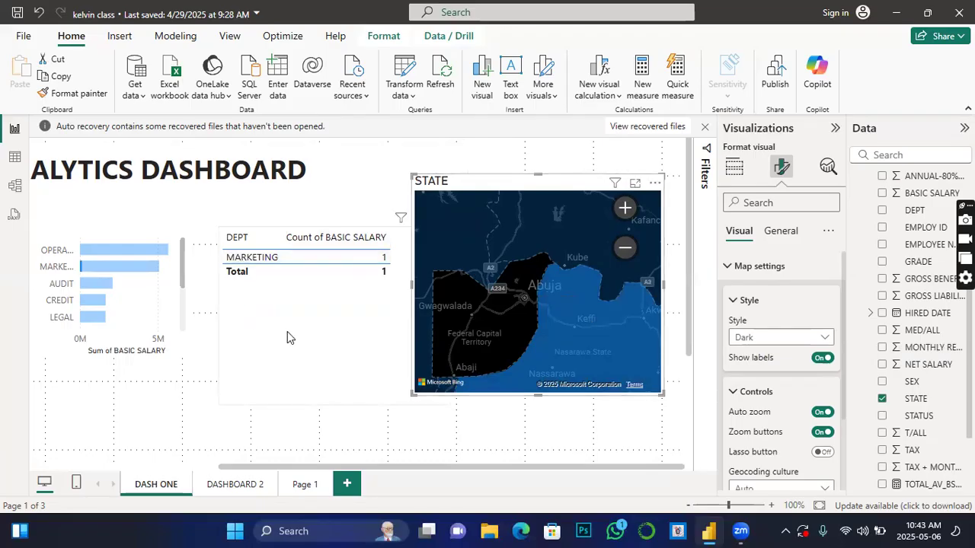
pyautogui.moveTo(549, 352)
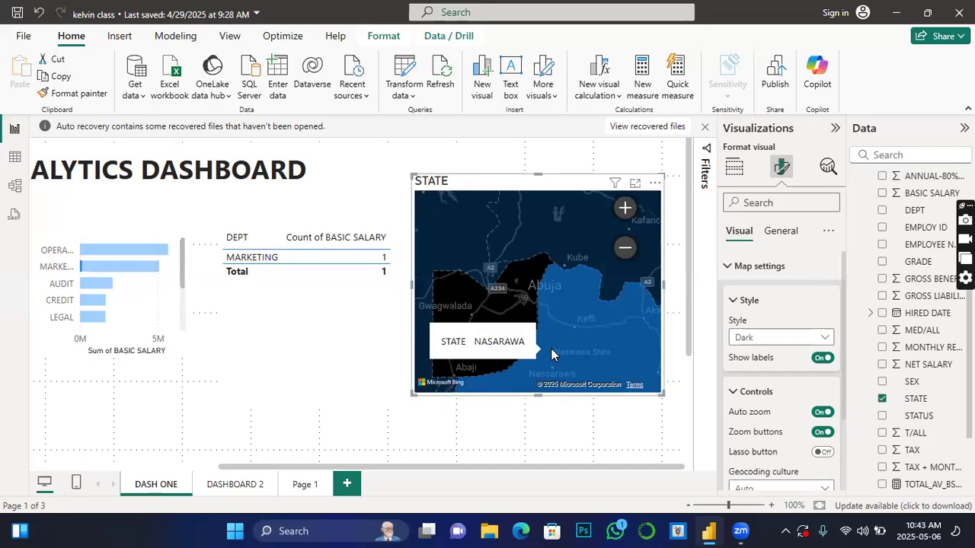
pyautogui.click(625, 251)
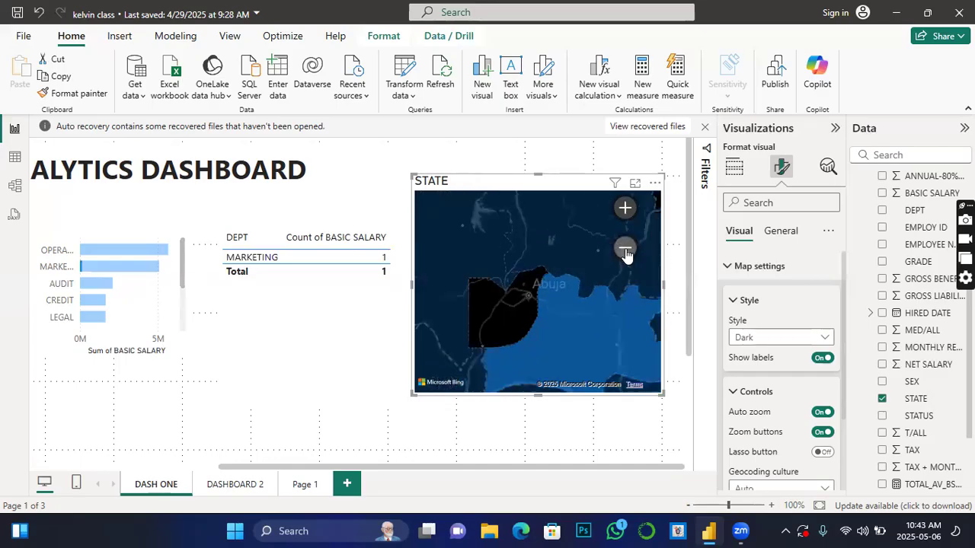
# Step: Turn on the map's lasso button and box-select several groups of states, ending with the northern and central ones
pyautogui.scroll(-2, 762, 399)
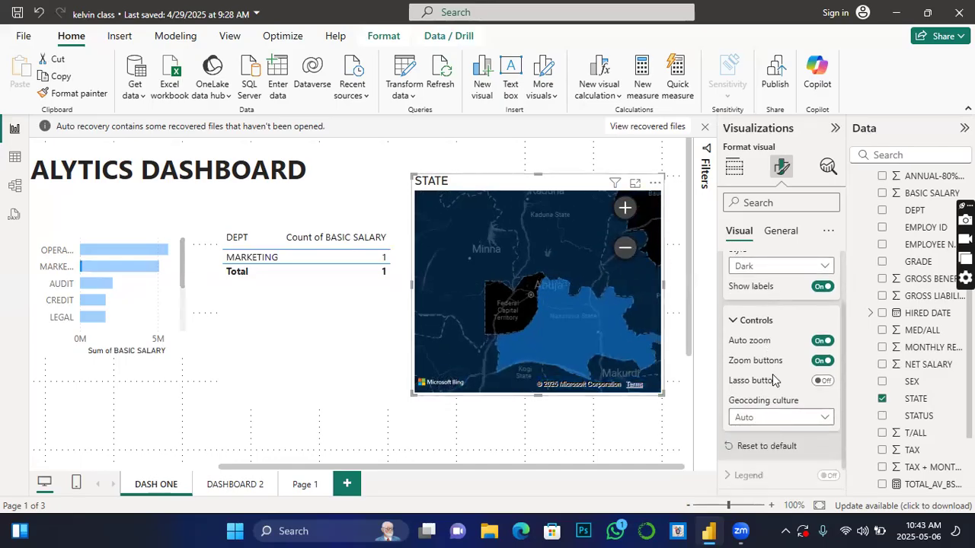
pyautogui.click(822, 380)
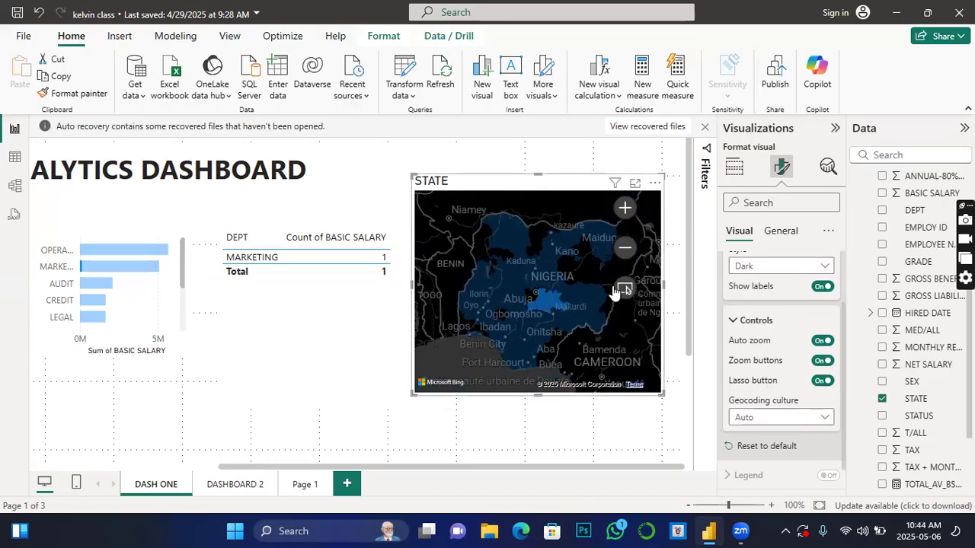
pyautogui.click(628, 292)
pyautogui.moveTo(426, 198)
pyautogui.mouseDown()
pyautogui.moveTo(531, 286)
pyautogui.moveTo(535, 301)
pyautogui.mouseUp()
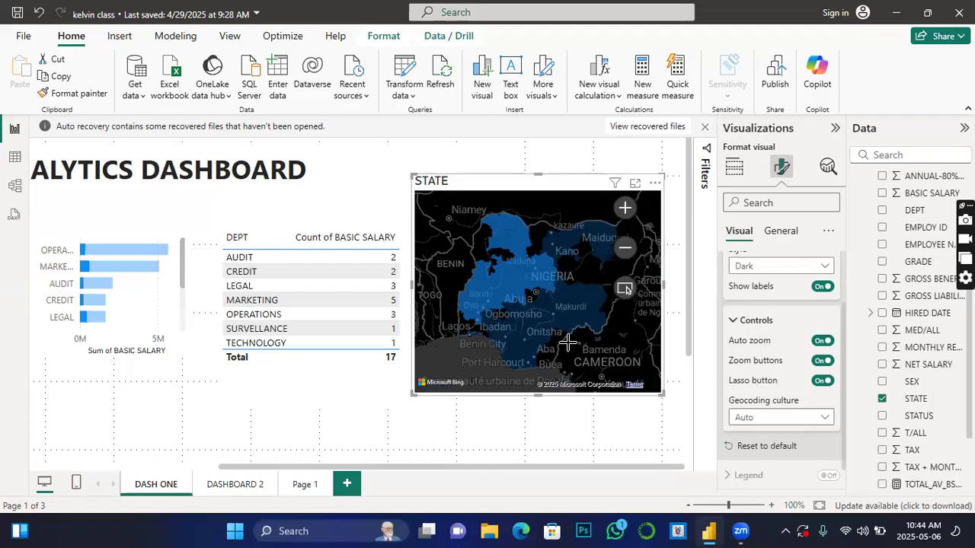
pyautogui.moveTo(567, 332); pyautogui.dragTo(663, 392)
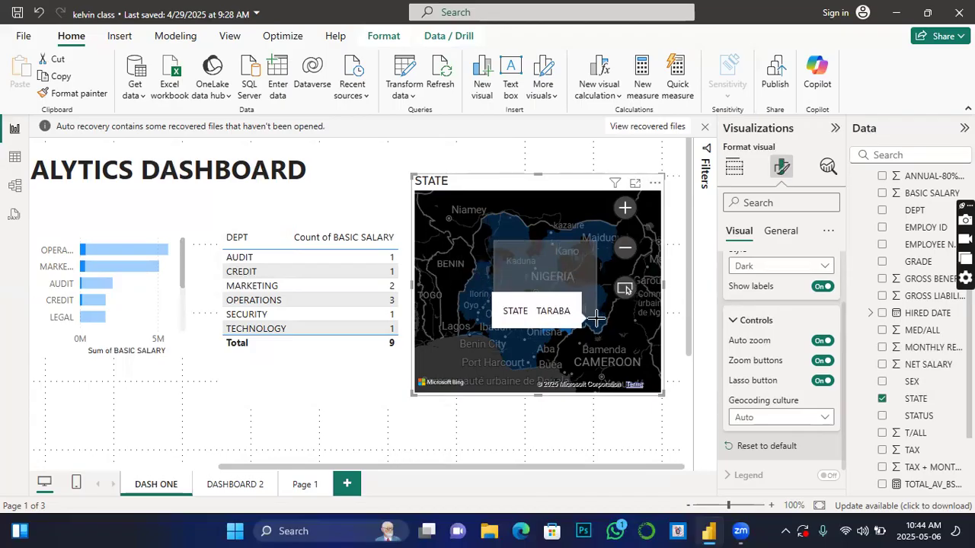
pyautogui.moveTo(597, 307); pyautogui.dragTo(598, 303)
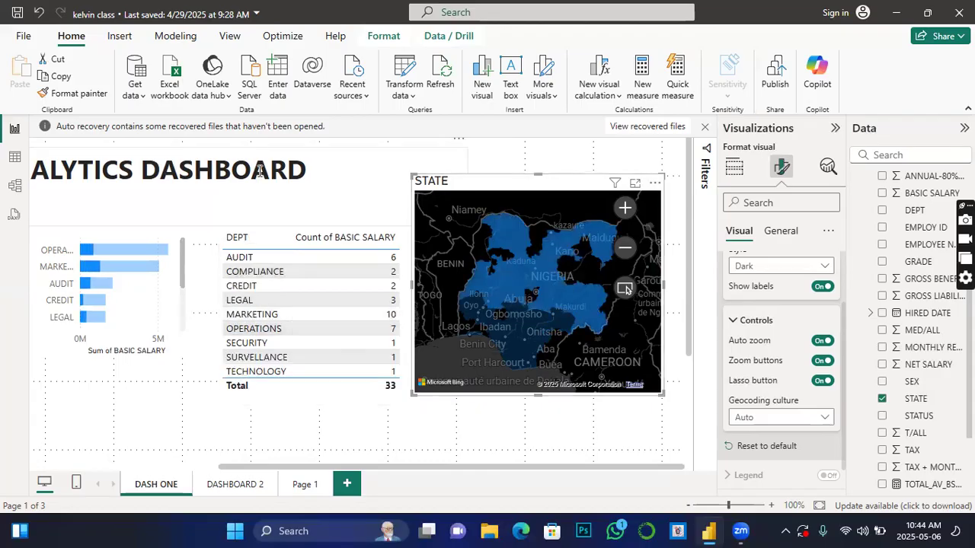
# Step: Set the default fill color of the map's states to orange
pyautogui.scroll(-1, 773, 418)
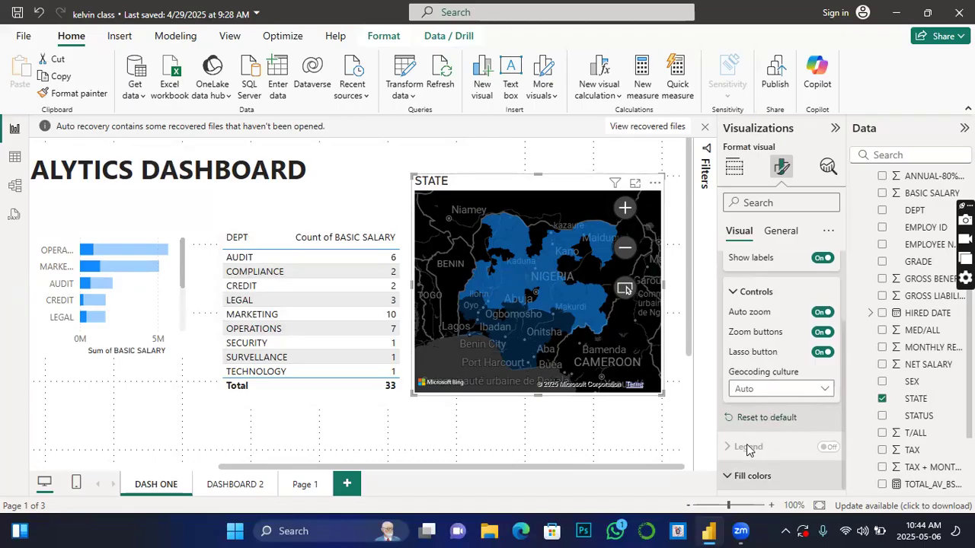
pyautogui.click(746, 475)
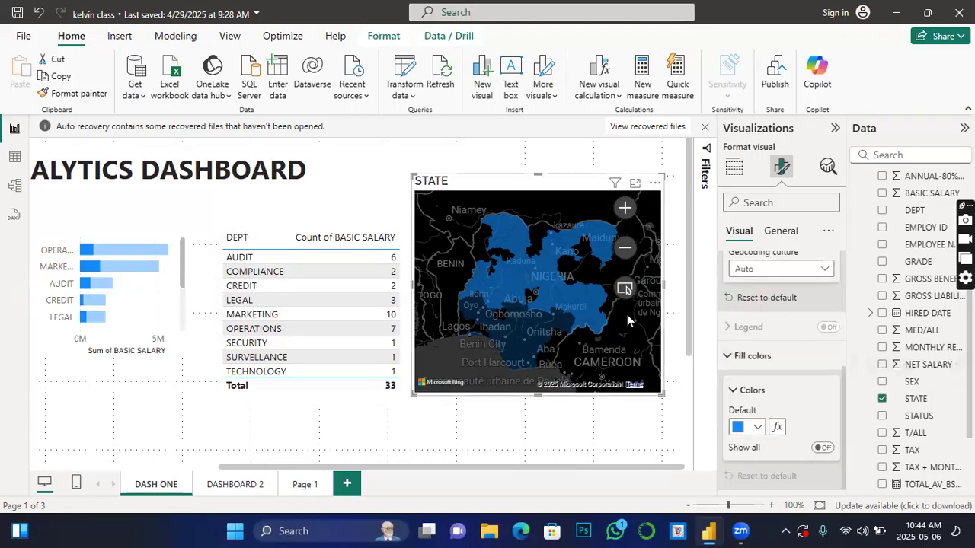
pyautogui.click(758, 429)
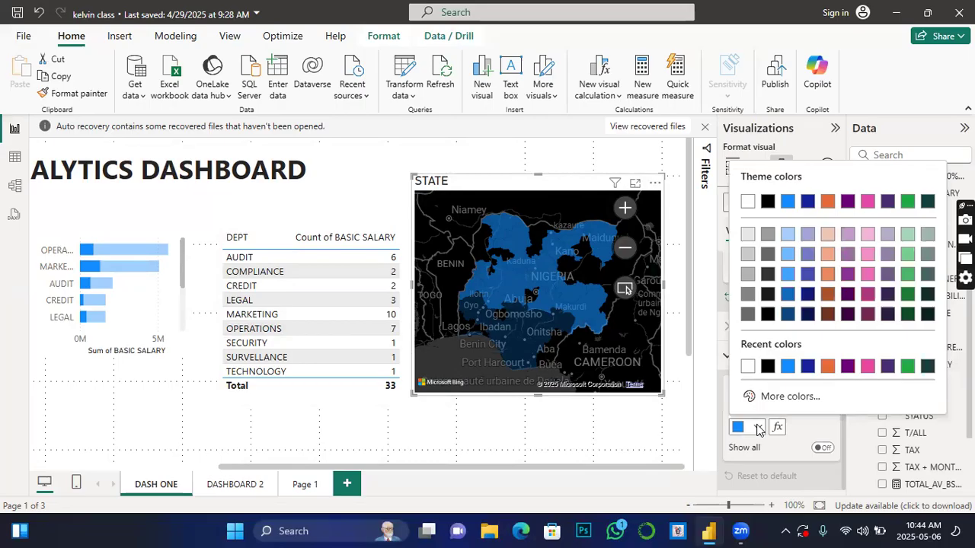
pyautogui.click(825, 370)
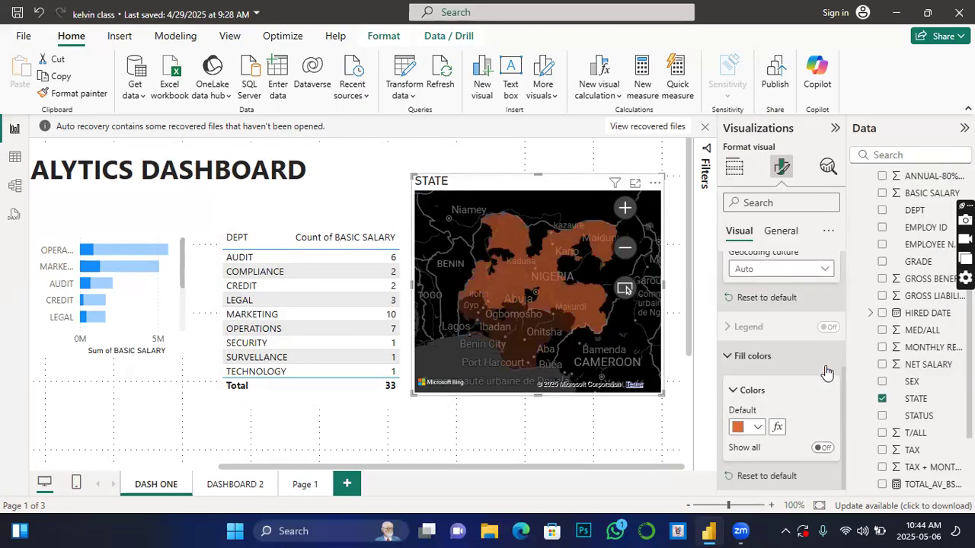
# Step: Set the STATE map's background color to light blue in its general effects
pyautogui.scroll(3, 761, 405)
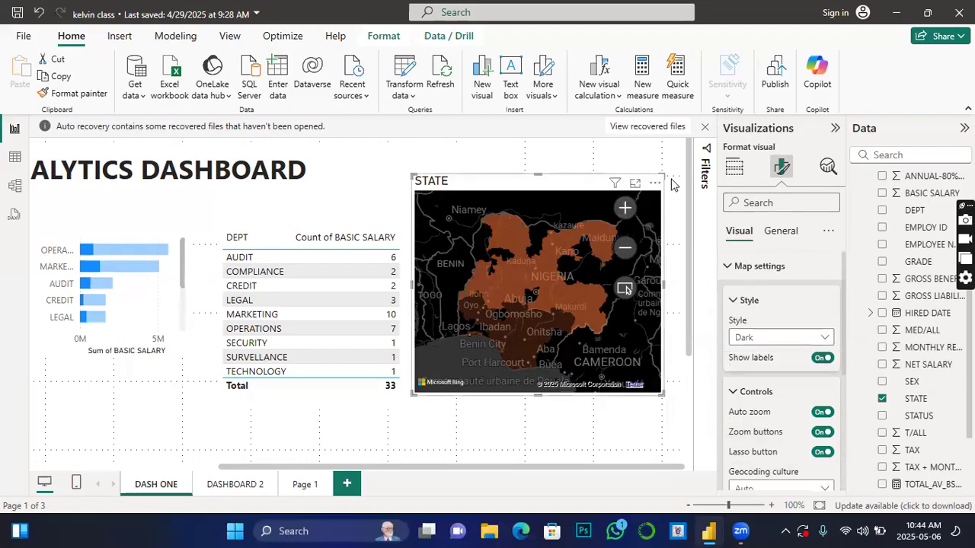
pyautogui.click(781, 232)
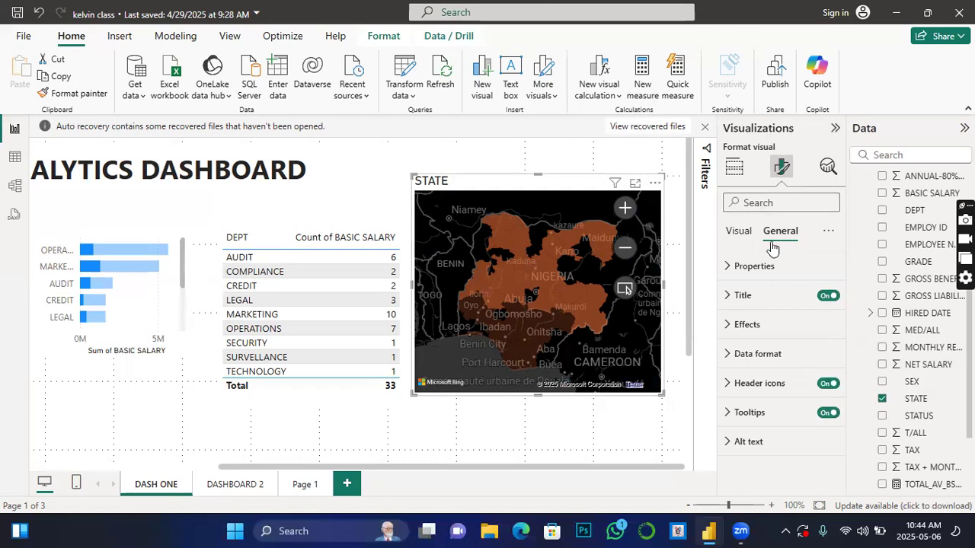
pyautogui.click(728, 327)
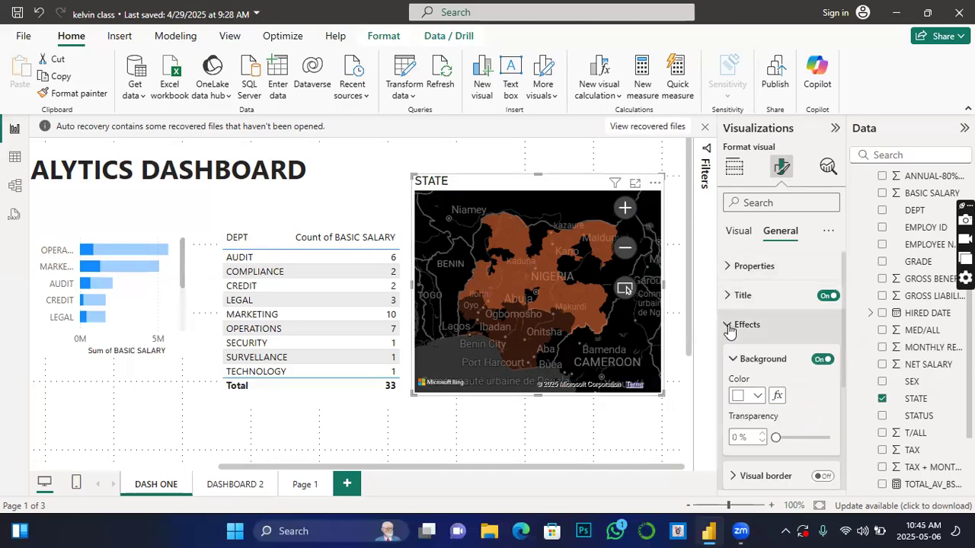
pyautogui.click(757, 396)
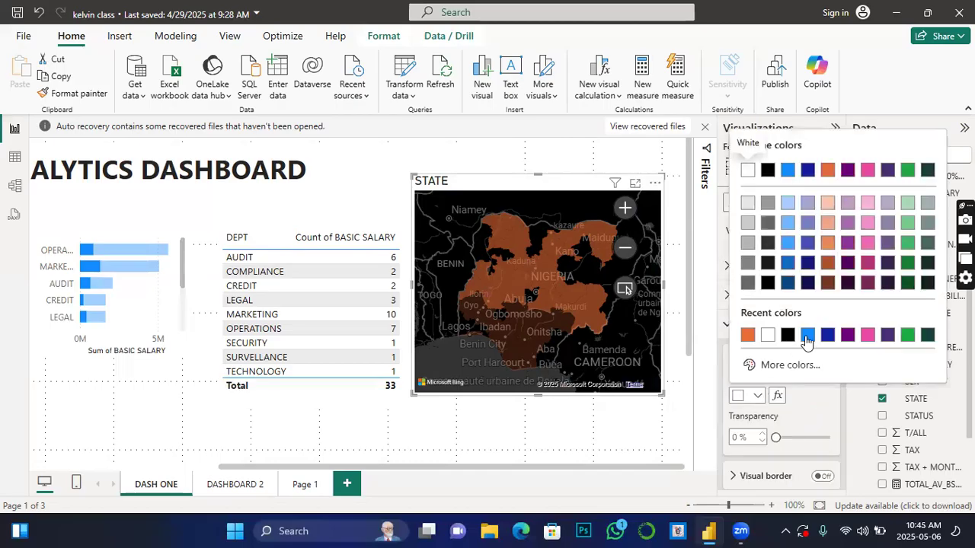
pyautogui.click(806, 337)
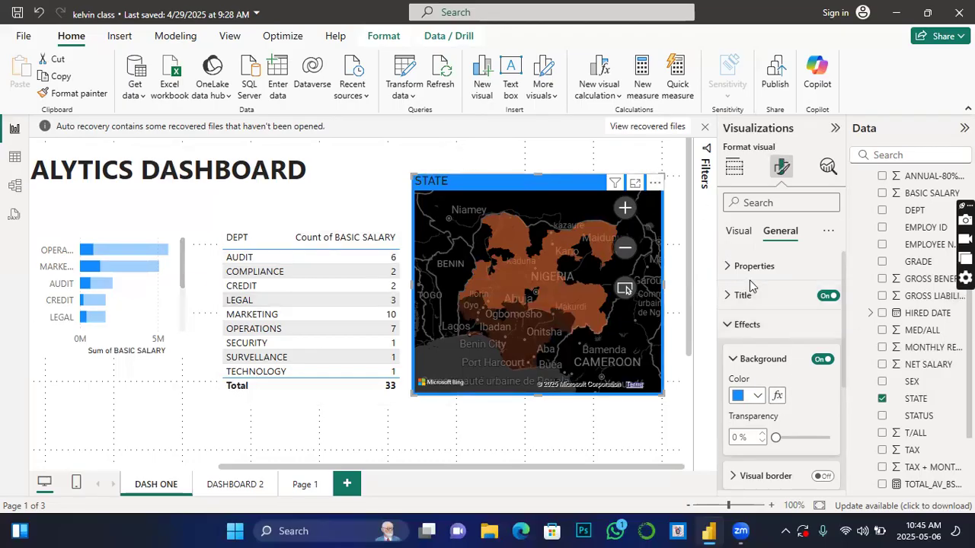
pyautogui.click(733, 328)
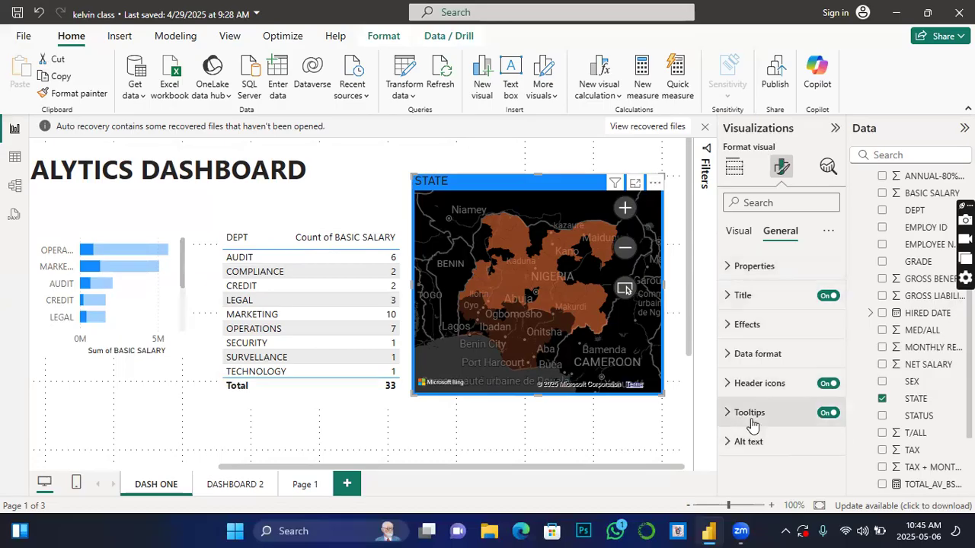
pyautogui.click(730, 385)
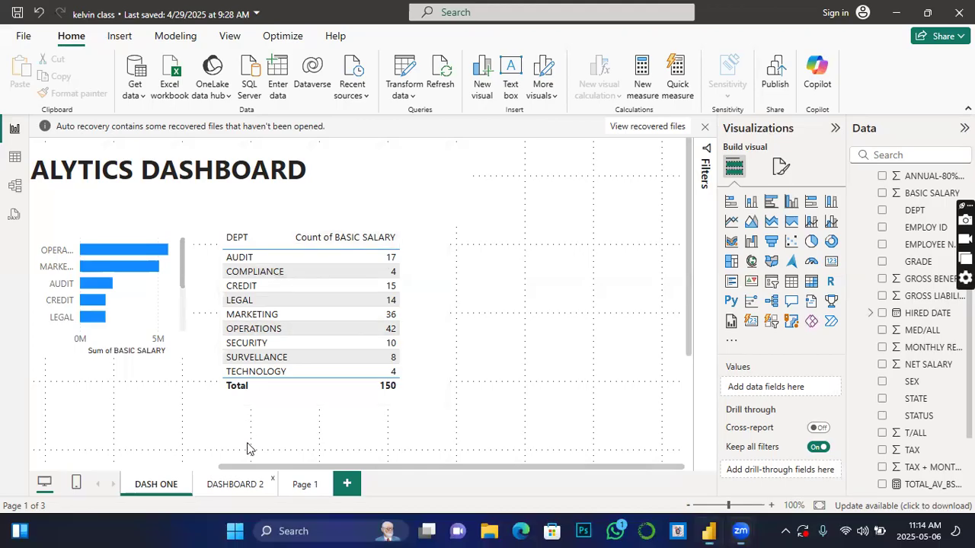
# Step: Add a compact button slicer below the DEPT chart on the DASHBOARD 2 page, and move the donut chart off the SEX table
pyautogui.click(237, 484)
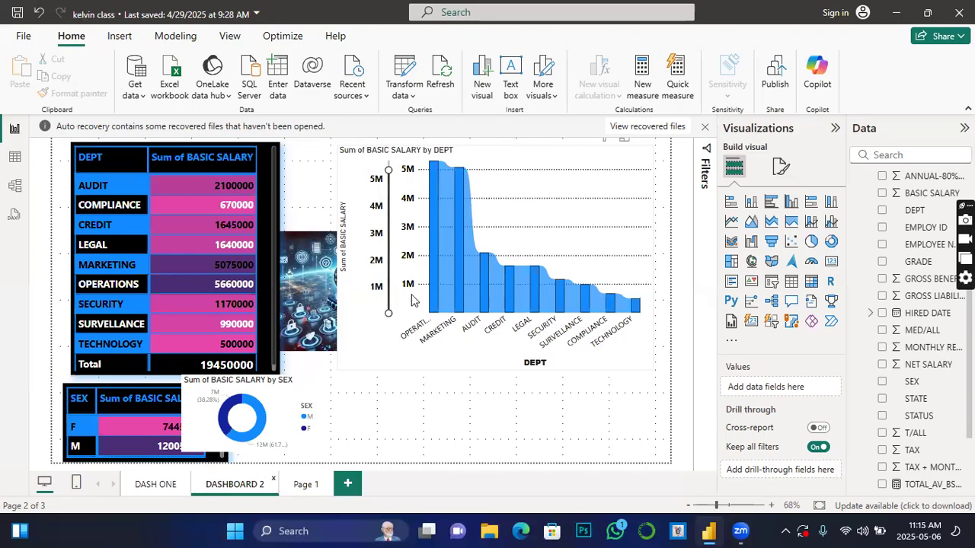
pyautogui.moveTo(510, 308)
pyautogui.moveTo(442, 191)
pyautogui.click(771, 322)
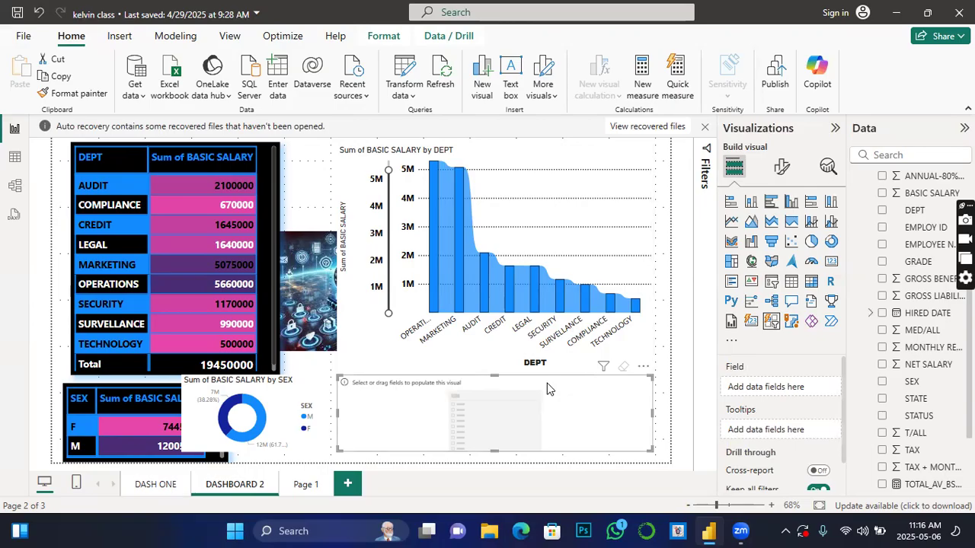
pyautogui.moveTo(651, 411); pyautogui.dragTo(616, 435)
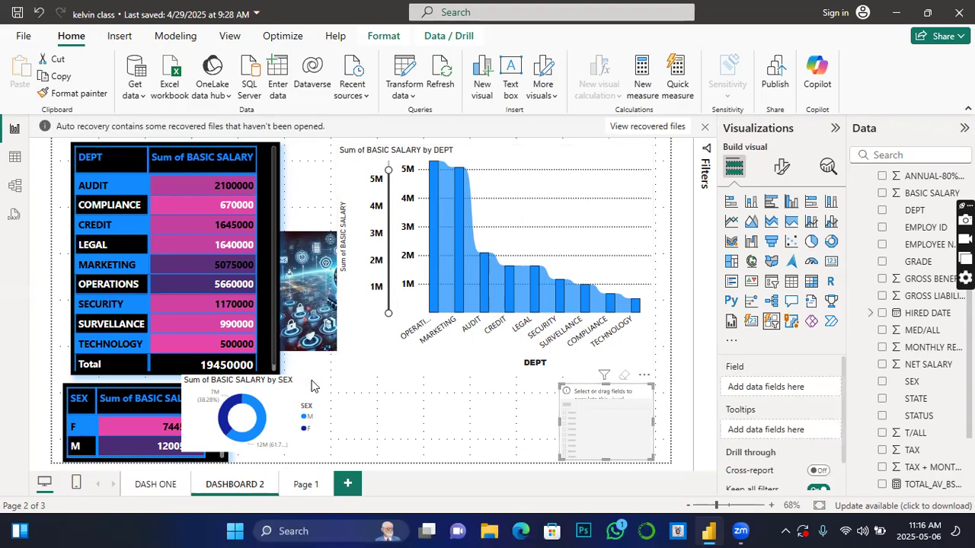
pyautogui.moveTo(310, 390); pyautogui.dragTo(383, 390)
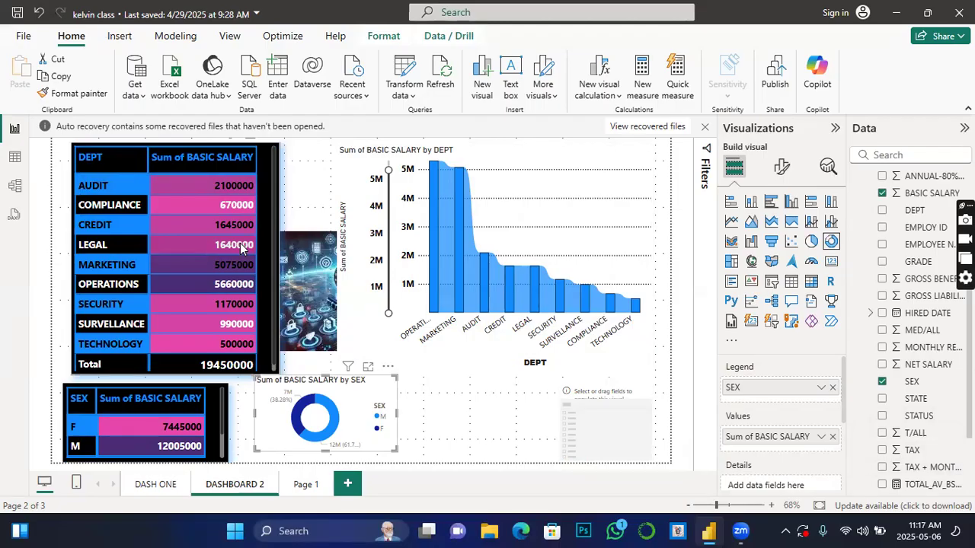
# Step: Assign the SEX field to the new slicer, widen it slightly, and filter the page by F
pyautogui.click(606, 434)
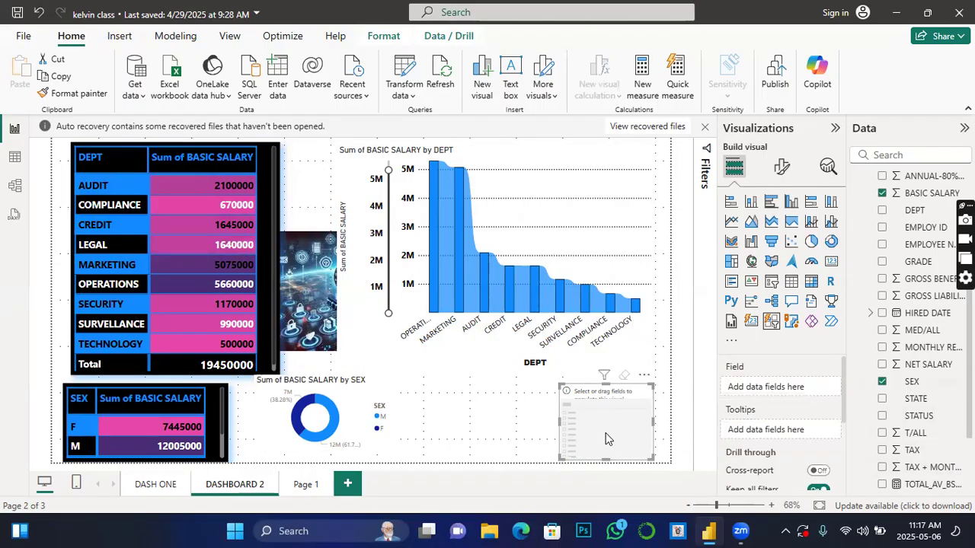
pyautogui.click(882, 381)
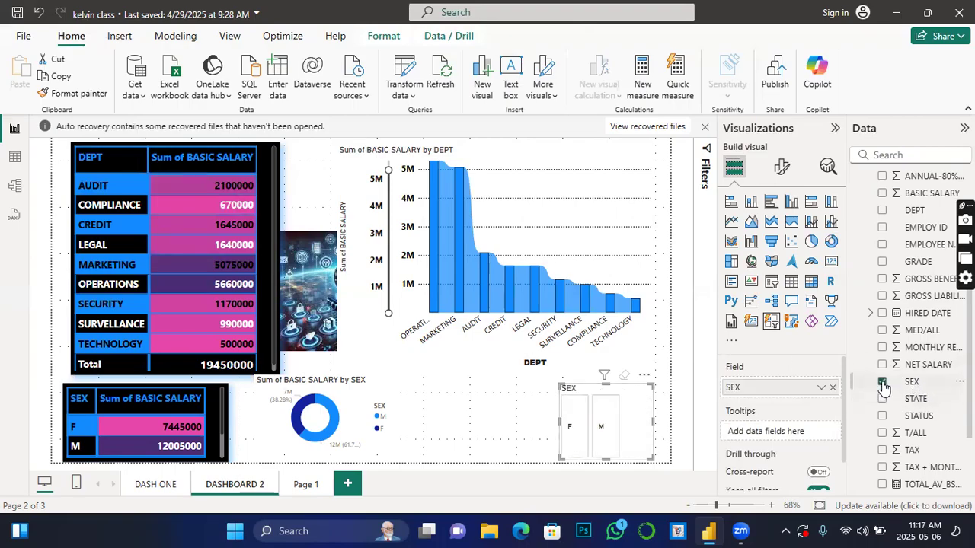
pyautogui.moveTo(654, 421)
pyautogui.mouseDown()
pyautogui.moveTo(672, 418)
pyautogui.moveTo(659, 421)
pyautogui.mouseUp()
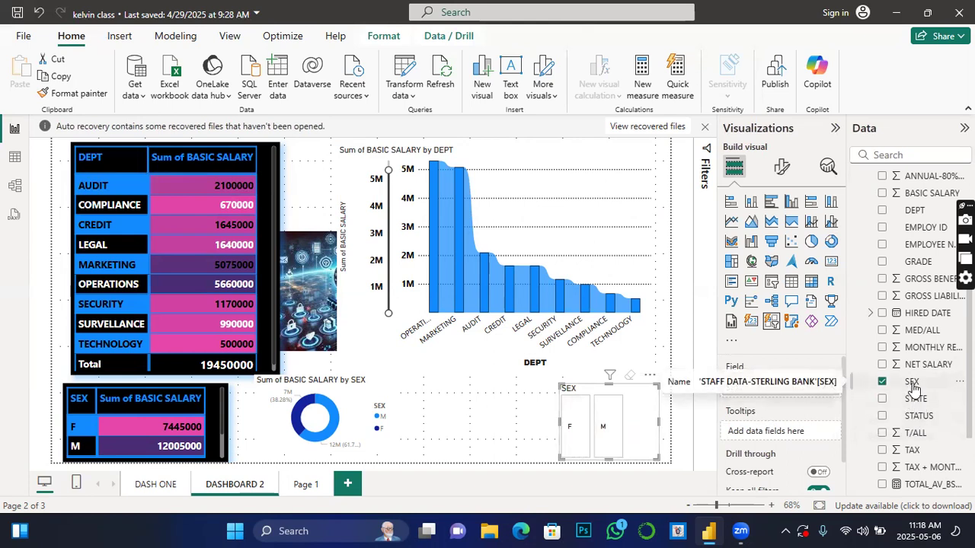
pyautogui.click(574, 430)
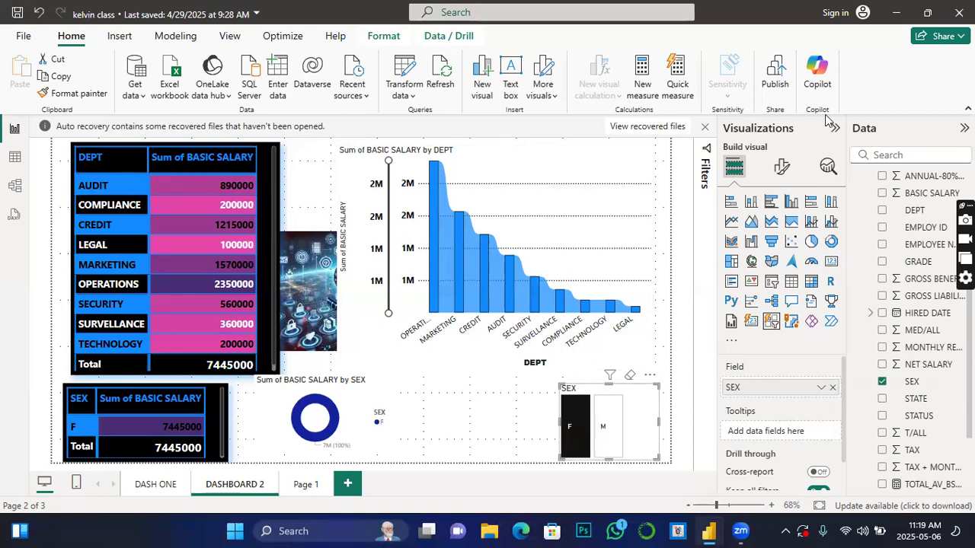
# Step: Turn on the SEX slicer's "Select all" option, trying it on and off with all values and with only F selected
pyautogui.click(785, 169)
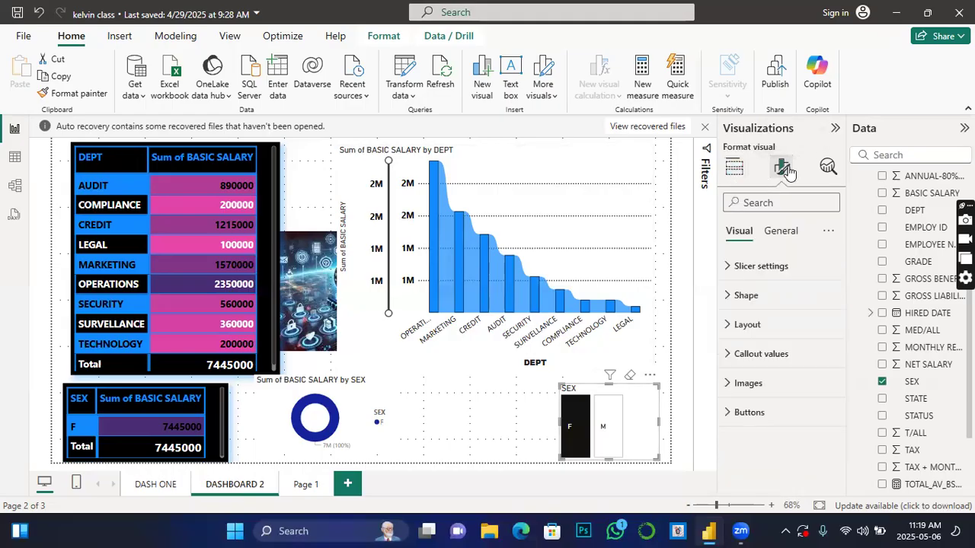
pyautogui.click(737, 268)
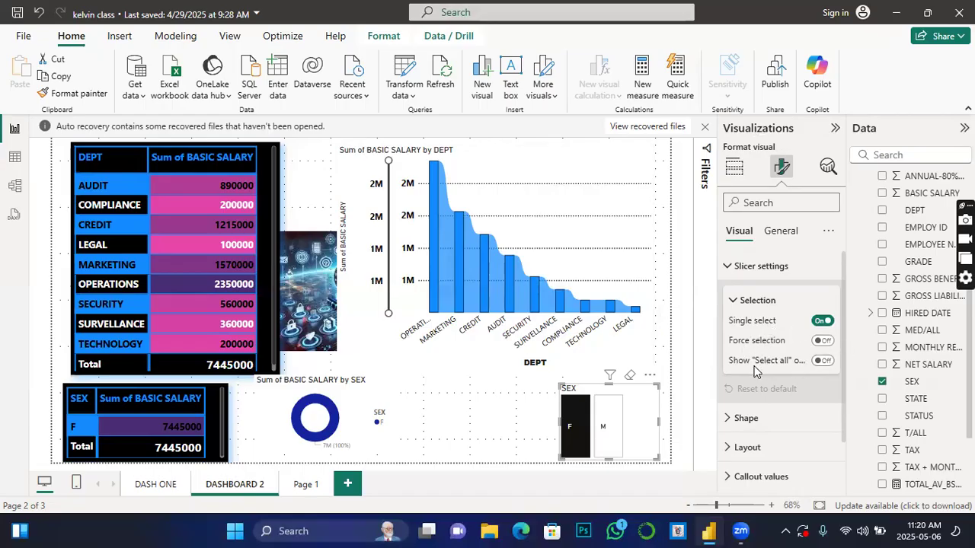
pyautogui.click(823, 361)
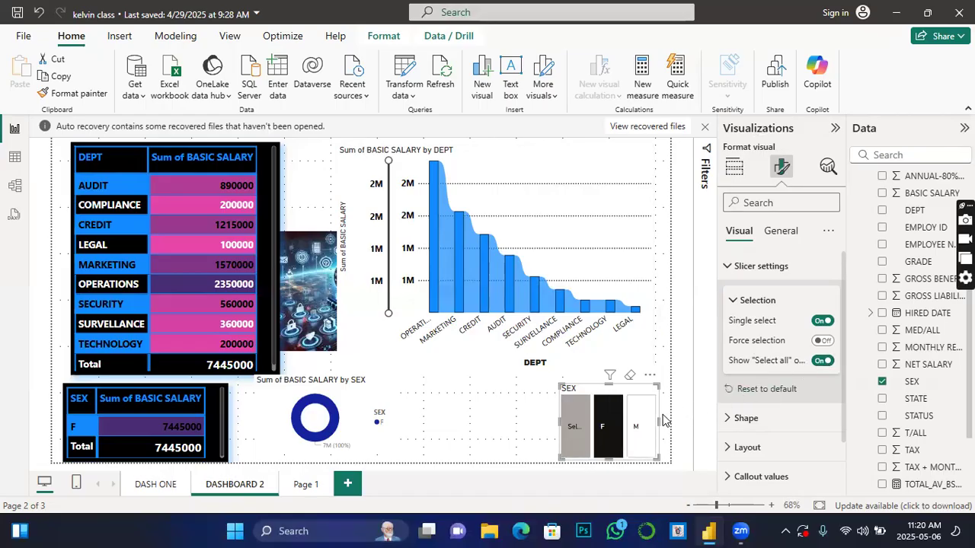
pyautogui.click(579, 425)
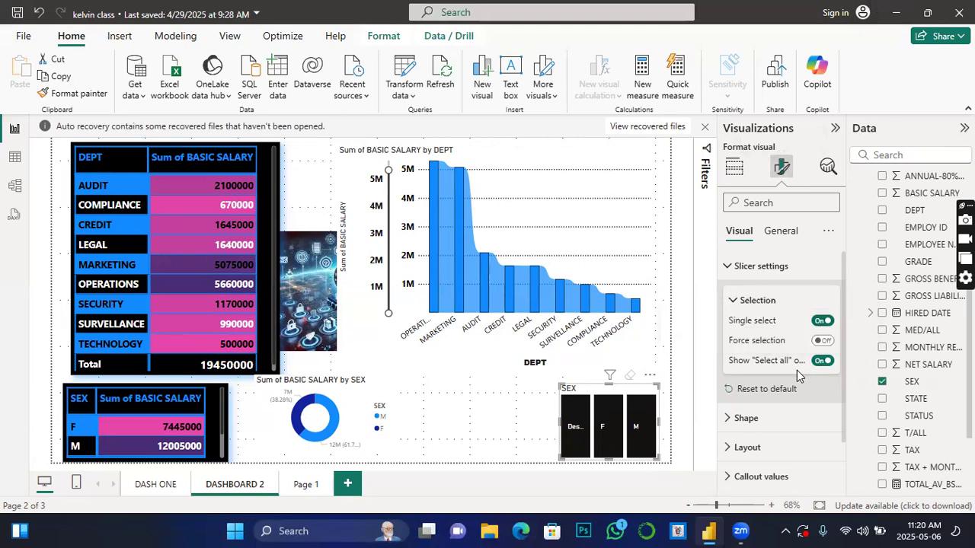
pyautogui.click(822, 361)
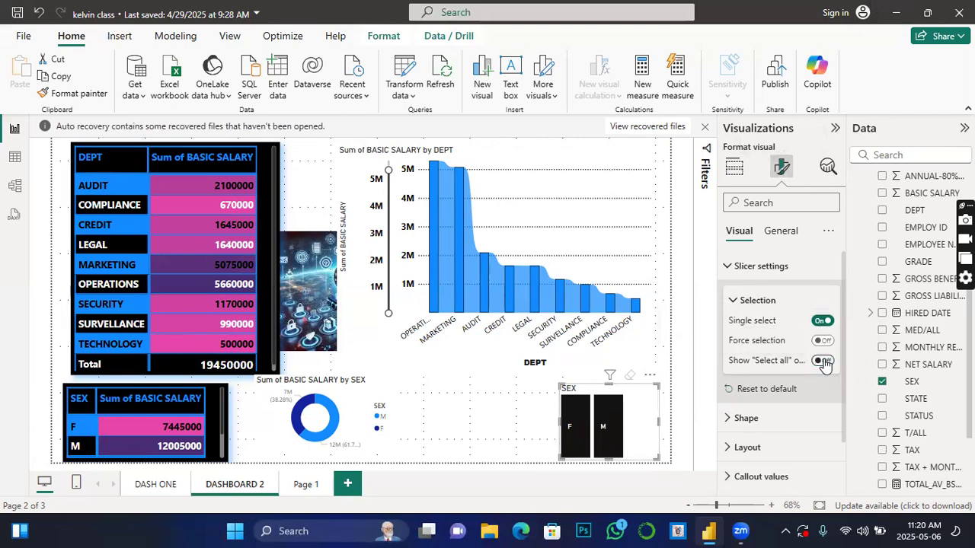
pyautogui.click(606, 423)
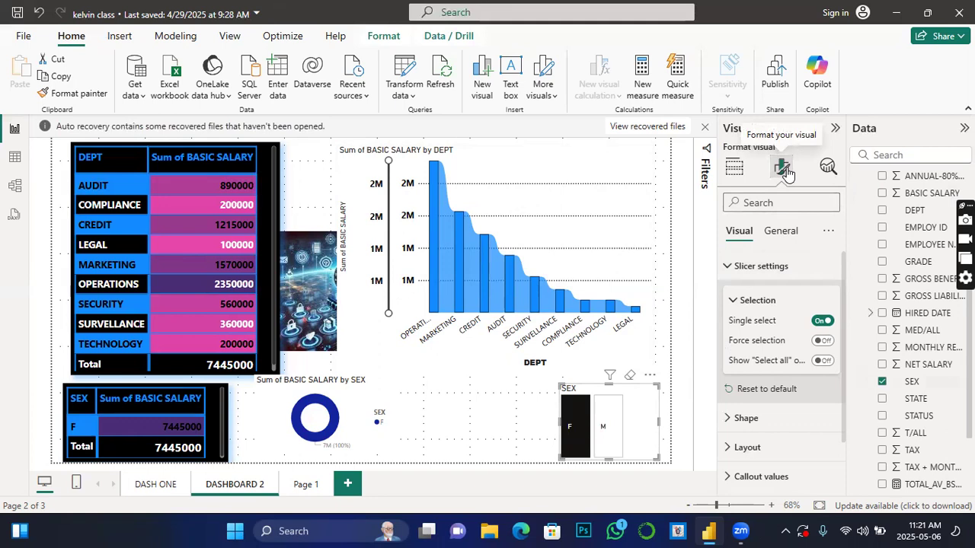
pyautogui.click(824, 362)
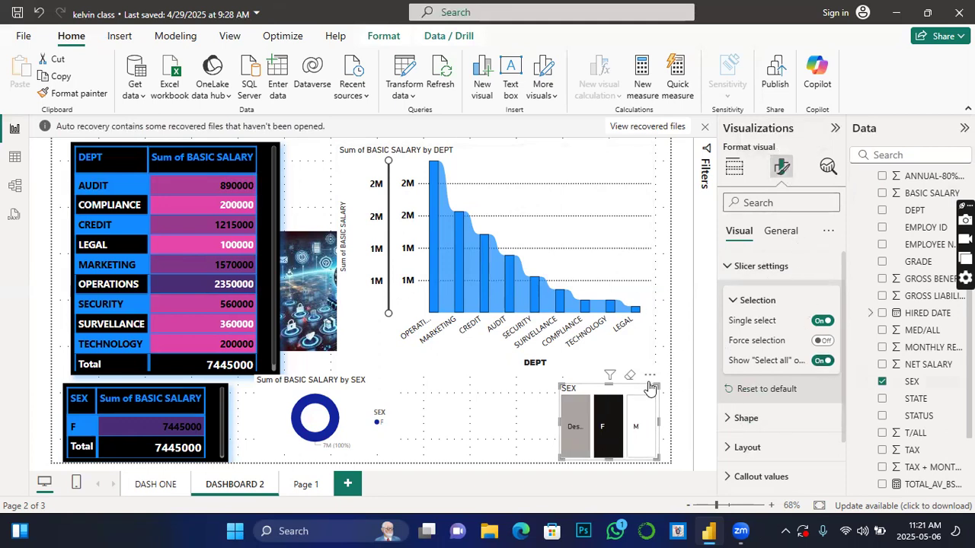
# Step: Try the Single row and Single column arrangements in the SEX slicer's layout, and return it to Grid
pyautogui.click(759, 448)
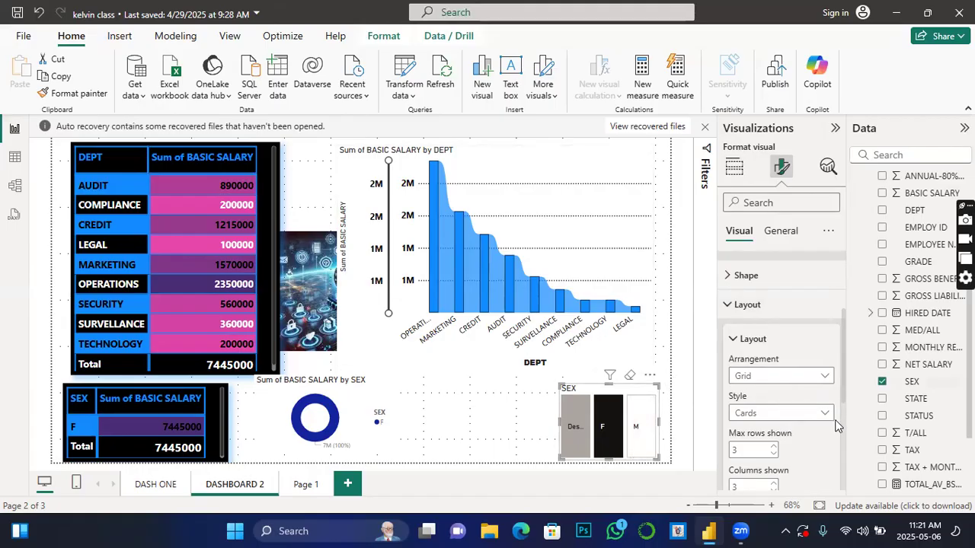
pyautogui.click(822, 378)
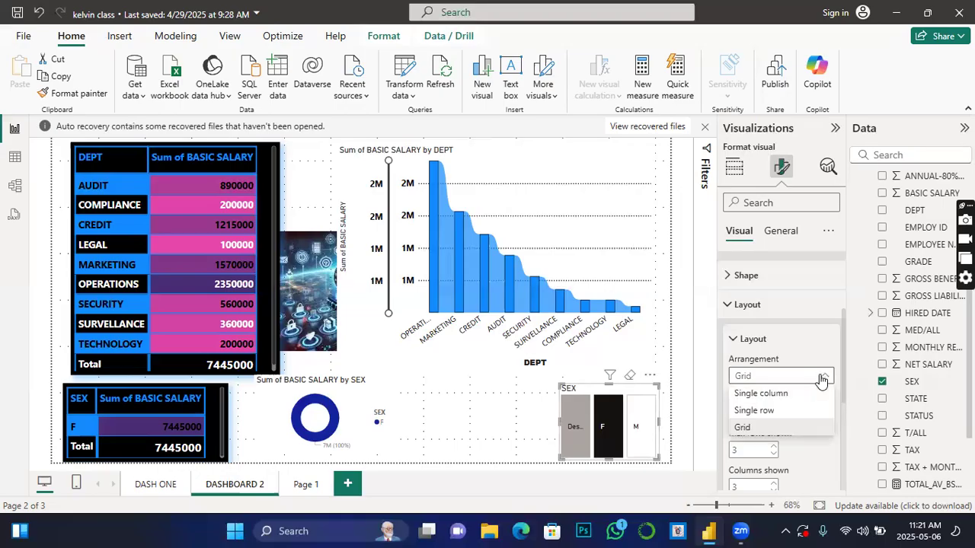
pyautogui.click(759, 414)
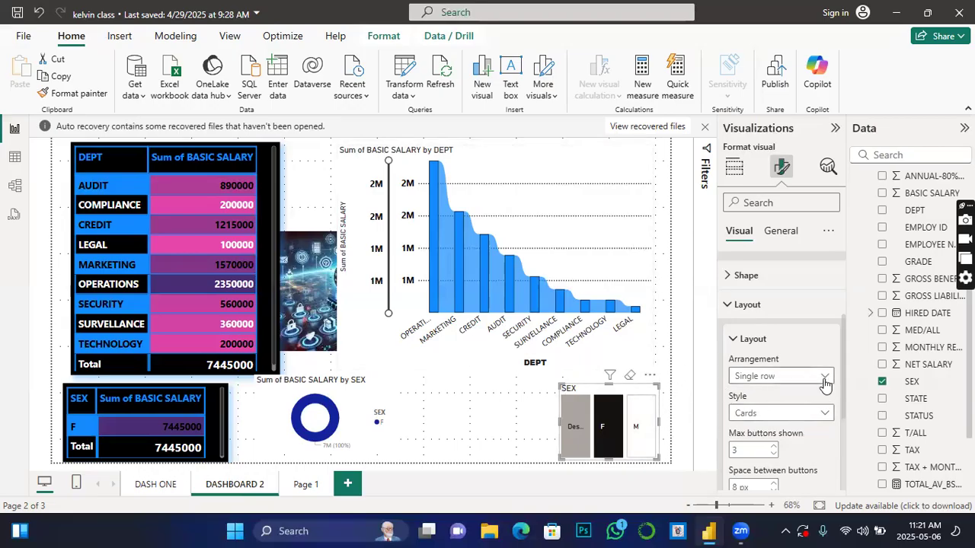
pyautogui.click(824, 379)
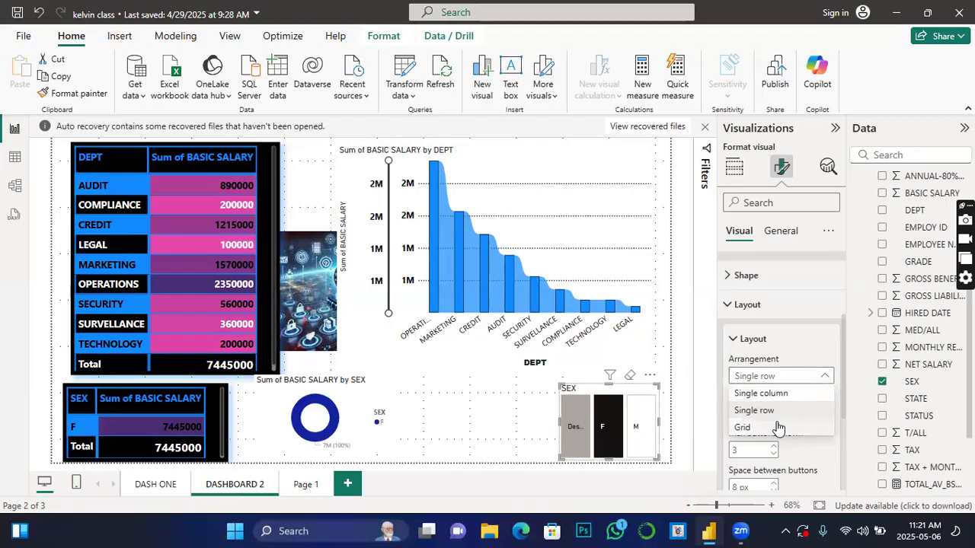
pyautogui.click(748, 393)
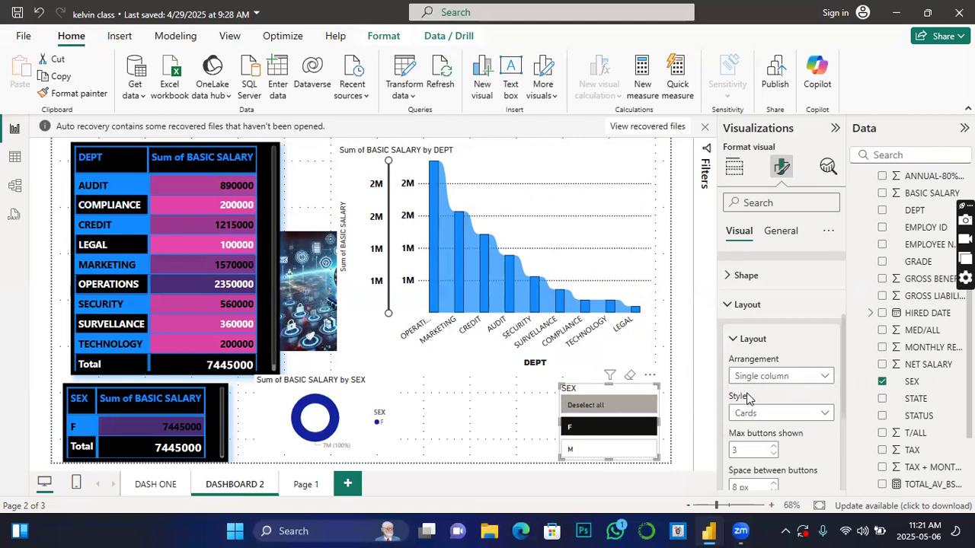
pyautogui.click(823, 376)
pyautogui.click(754, 412)
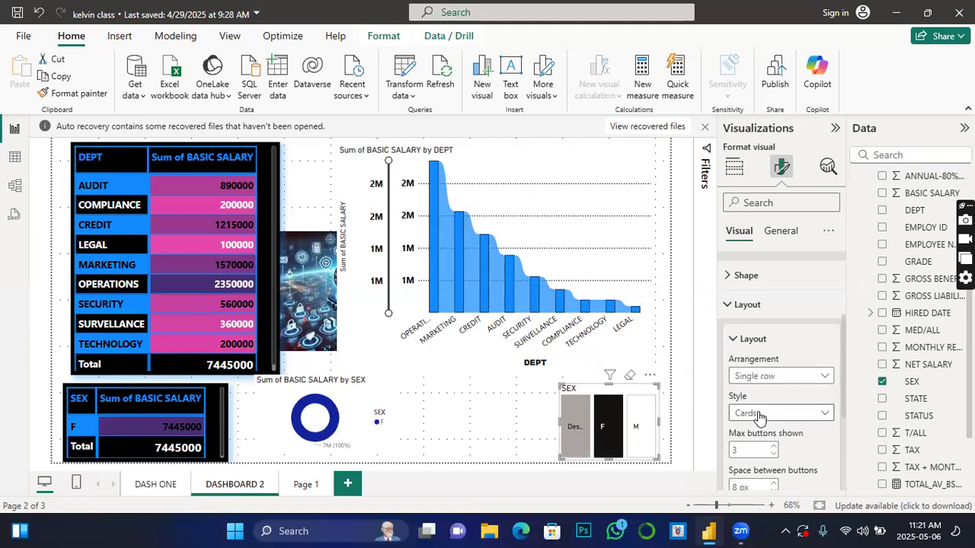
pyautogui.click(828, 377)
pyautogui.click(742, 427)
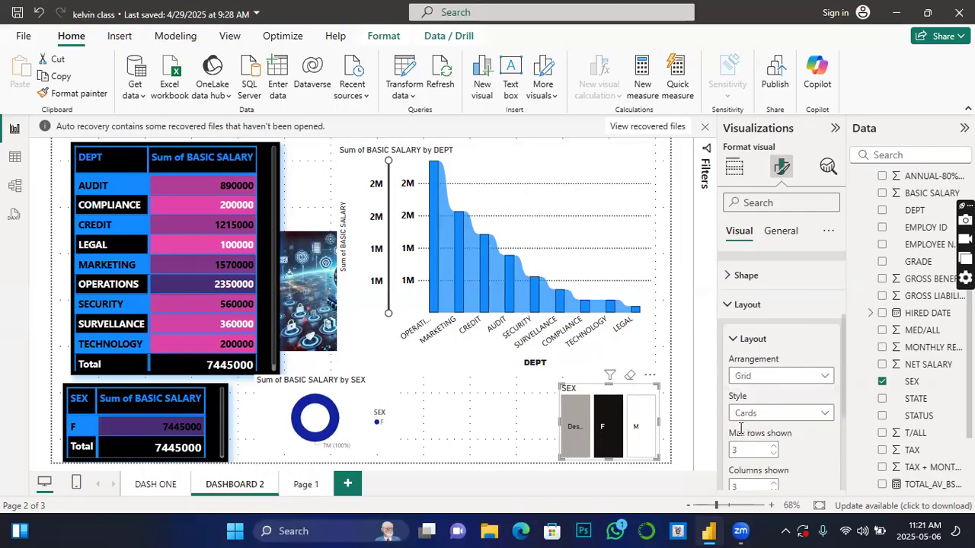
# Step: Set the layout style of the SEX slicer to Table
pyautogui.click(823, 415)
pyautogui.click(744, 448)
pyautogui.scroll(-1, 752, 449)
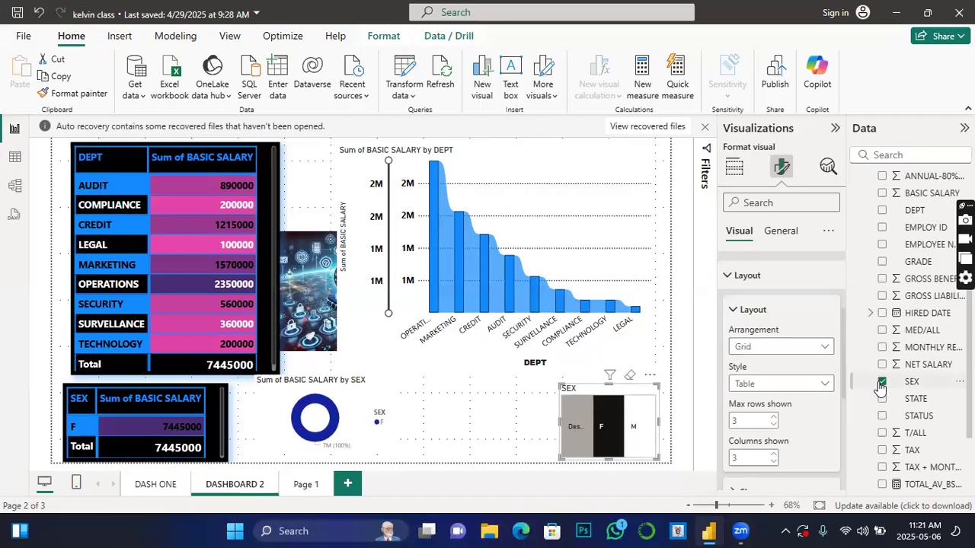
# Step: Replace the slicer's SEX field with GRADE, and widen the slicer toward the donut chart
pyautogui.click(881, 381)
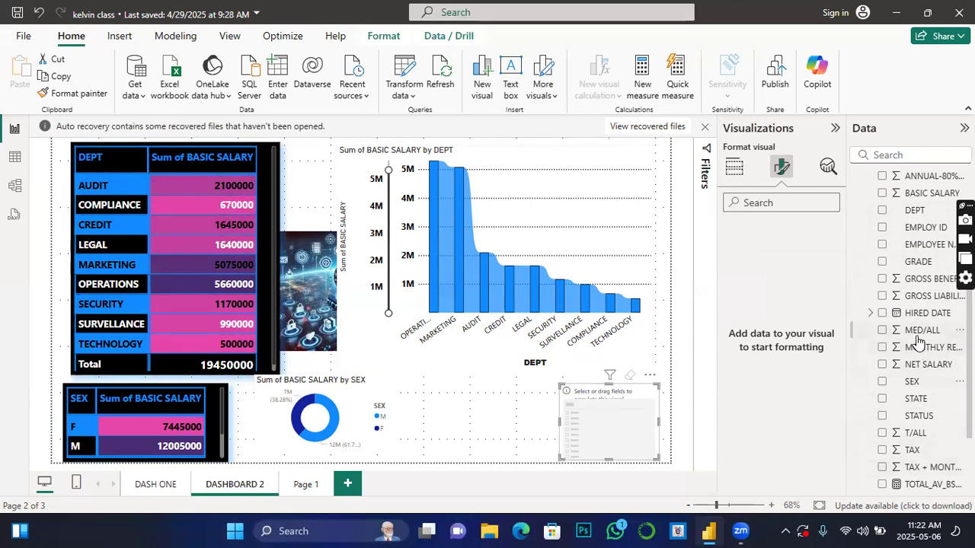
pyautogui.click(882, 262)
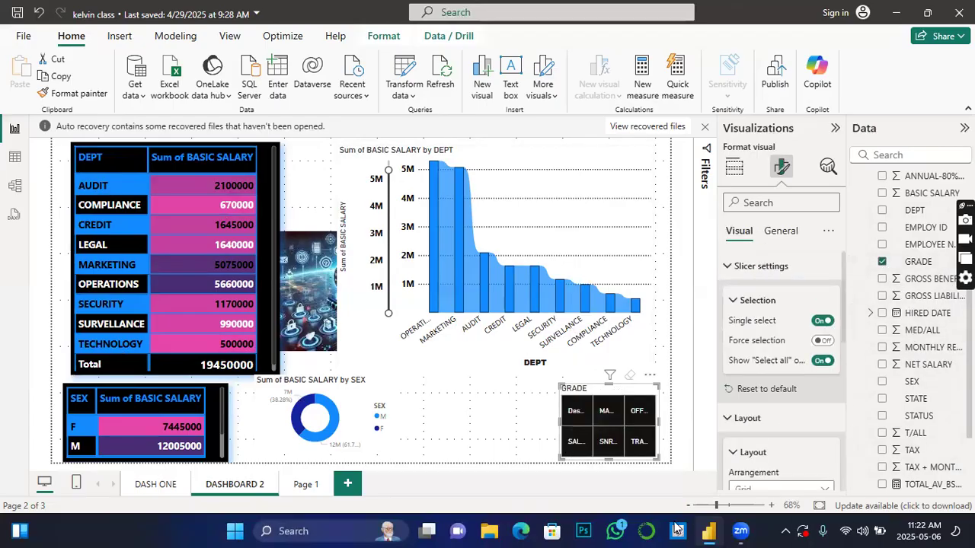
pyautogui.moveTo(560, 422); pyautogui.dragTo(363, 422)
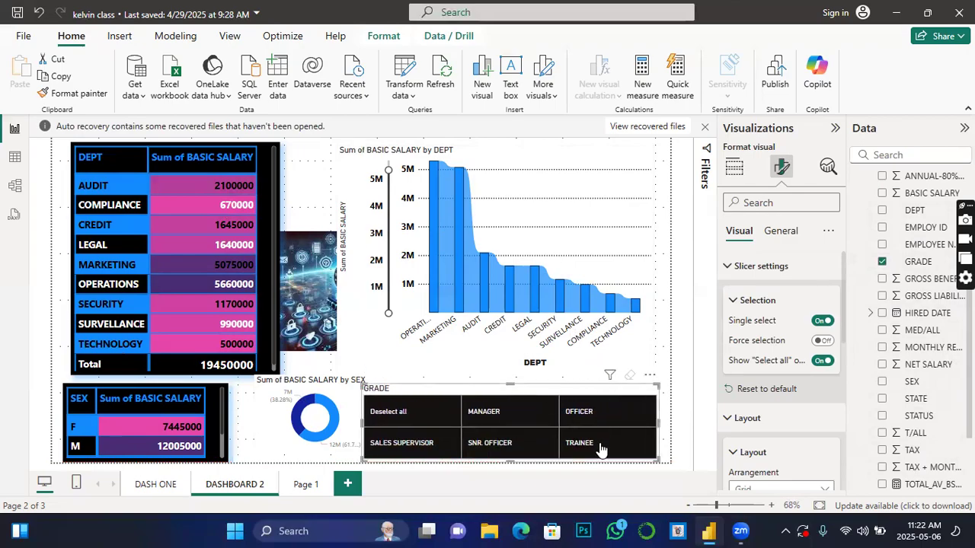
# Step: Test the GRADE slicer by deselecting SNR. OFFICER, MANAGER and OFFICER in turn, and clear all its selections
pyautogui.click(518, 449)
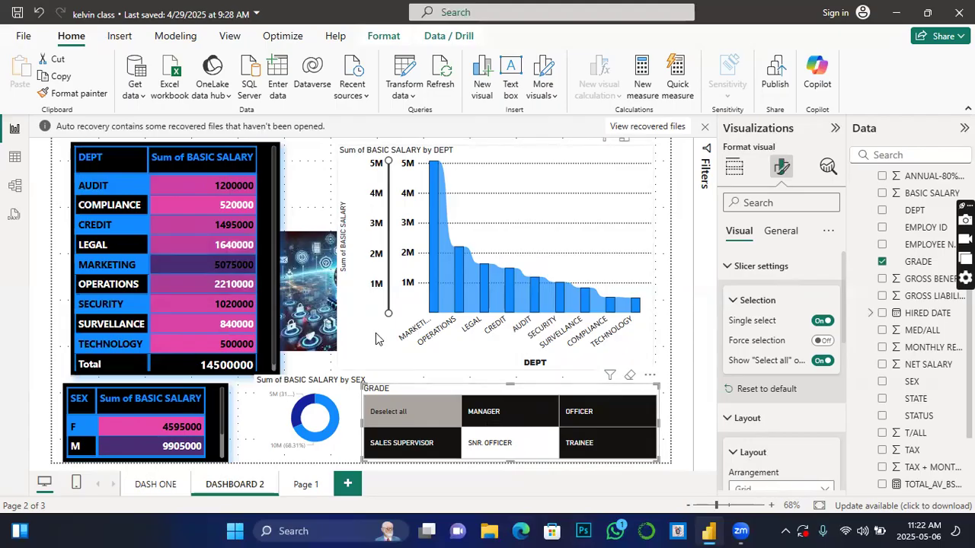
pyautogui.click(497, 415)
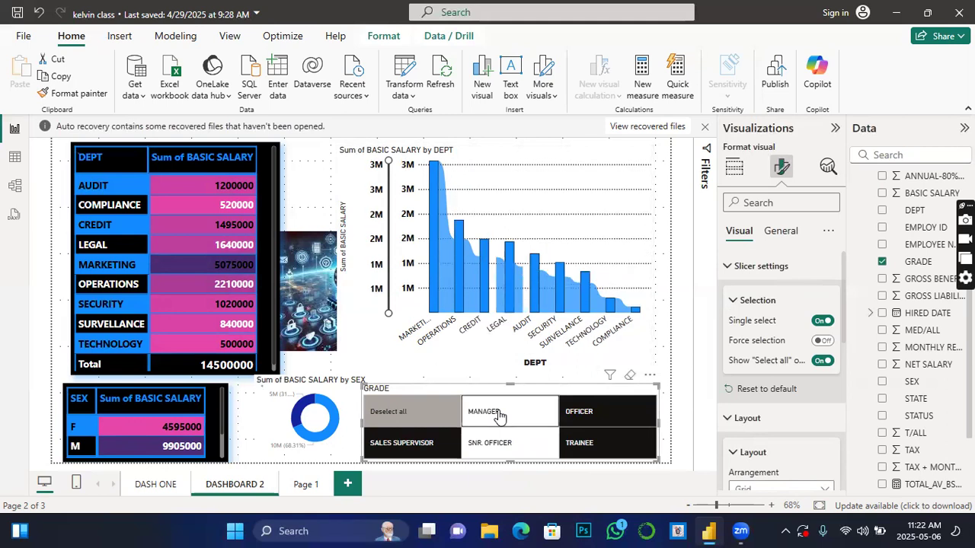
pyautogui.moveTo(739, 531)
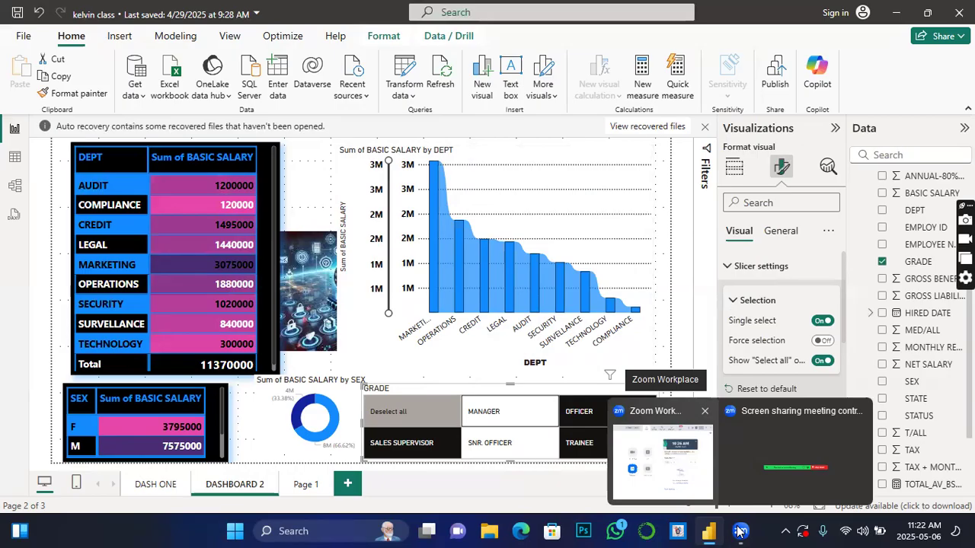
pyautogui.click(584, 415)
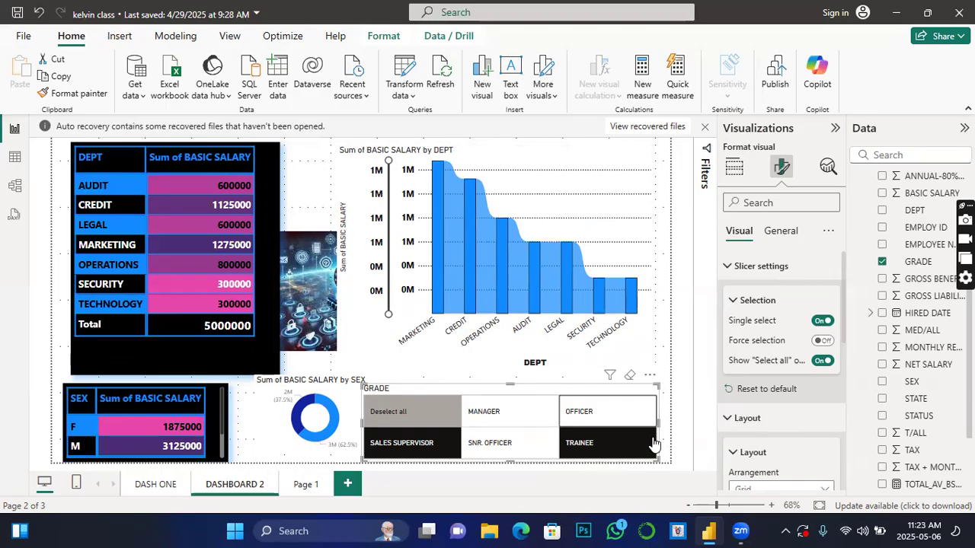
pyautogui.click(632, 376)
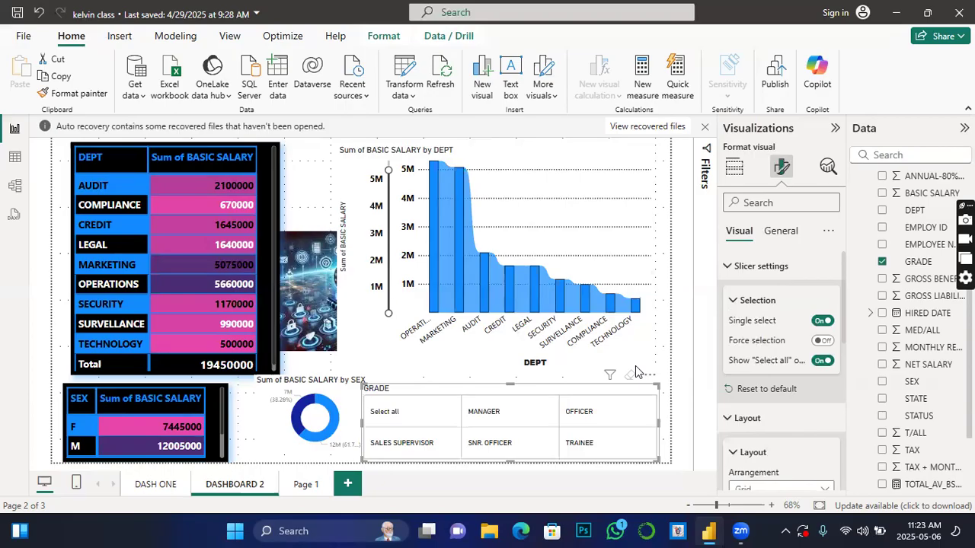
# Step: Set the maximum rows shown to 4 in the GRADE slicer's grid layout
pyautogui.scroll(-3, 787, 436)
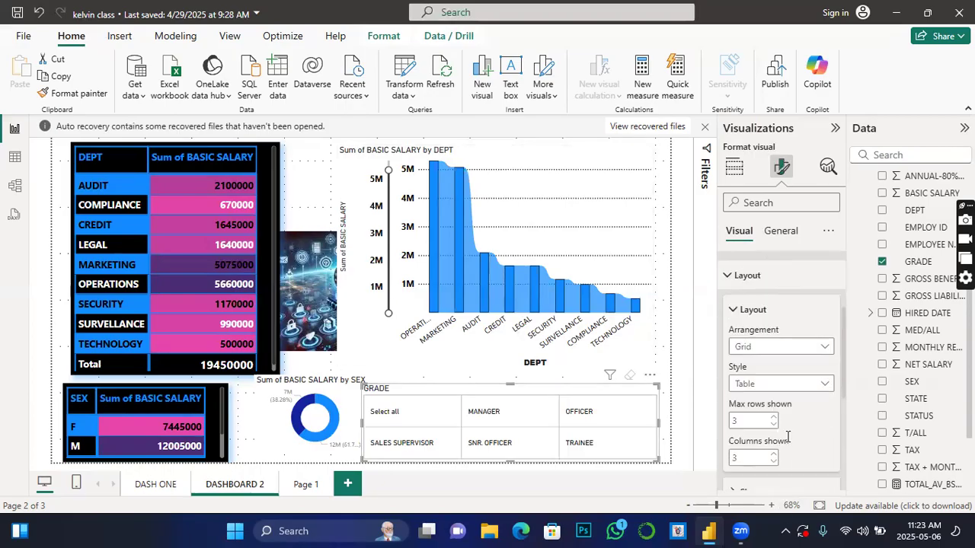
pyautogui.scroll(-2, 798, 438)
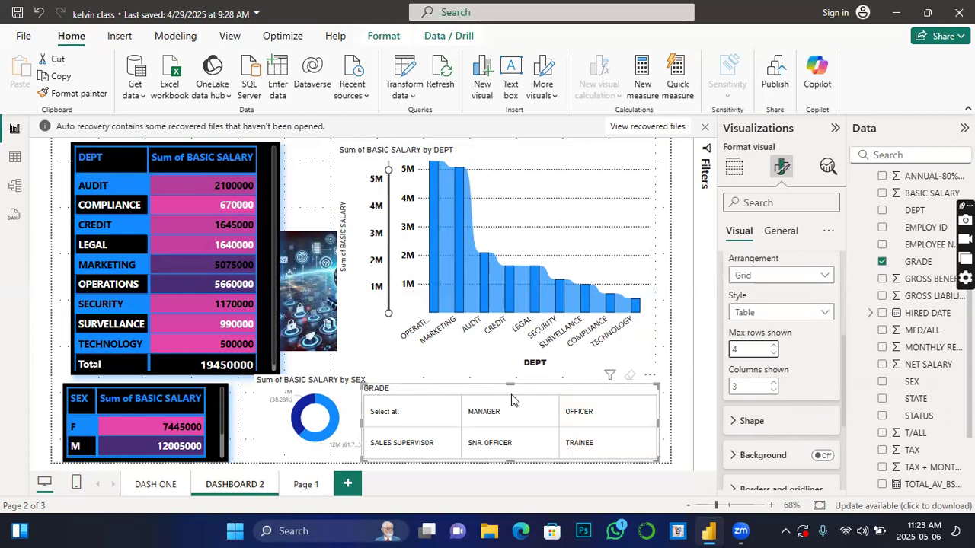
pyautogui.moveTo(510, 383); pyautogui.dragTo(533, 383)
# Step: Enable the background in the GRADE slicer's layout settings and set its color to blue
pyautogui.click(792, 454)
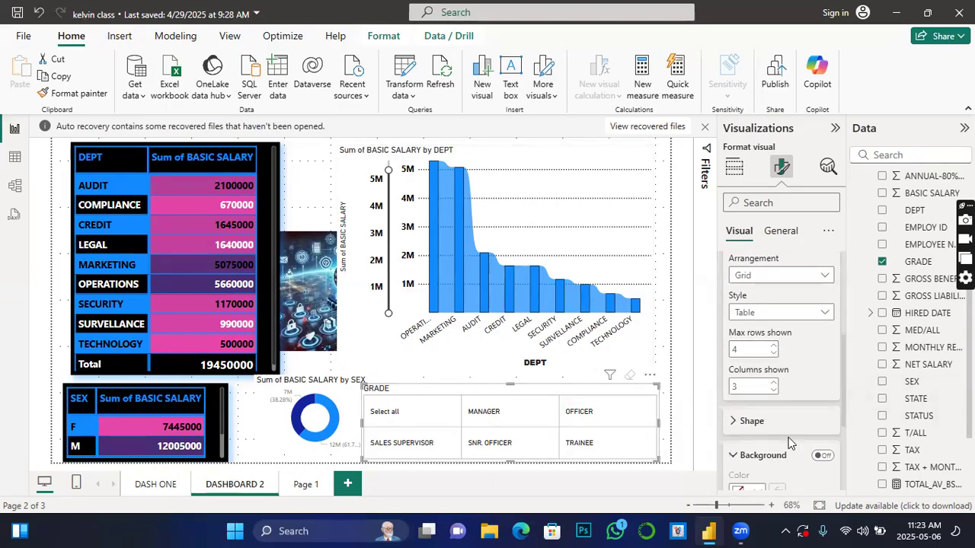
pyautogui.click(822, 456)
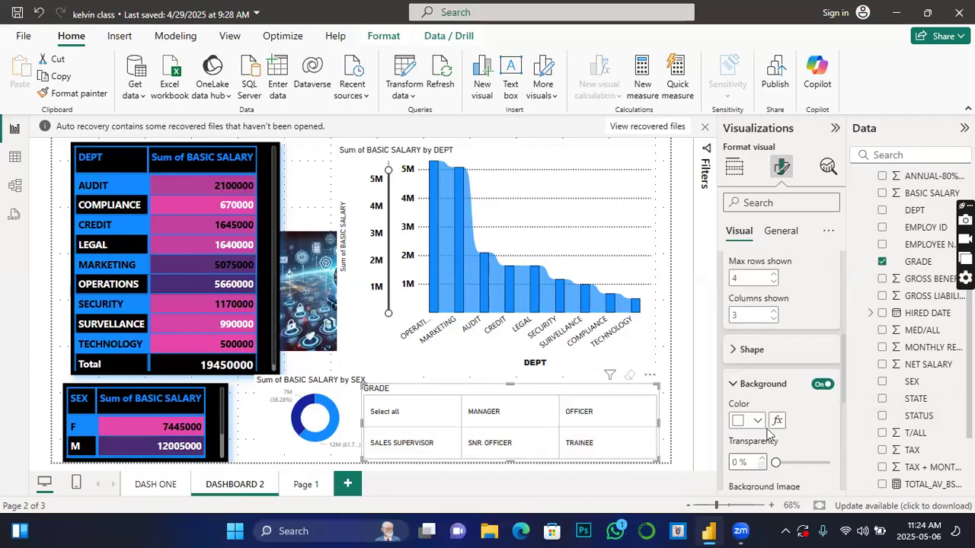
pyautogui.click(752, 421)
pyautogui.click(751, 360)
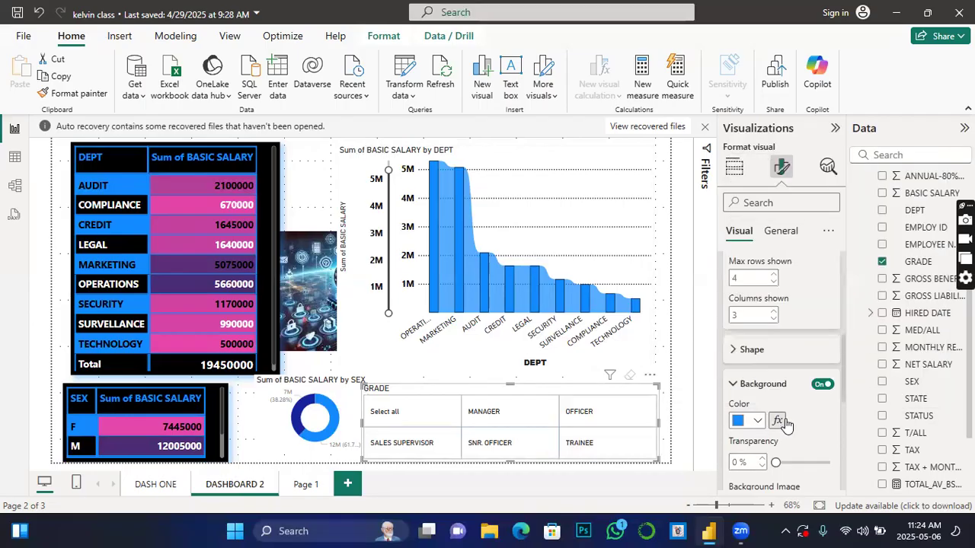
# Step: Enable customized lines for the GRADE slicer's borders and gridlines, and set the first line style to Dashed
pyautogui.scroll(-2, 784, 434)
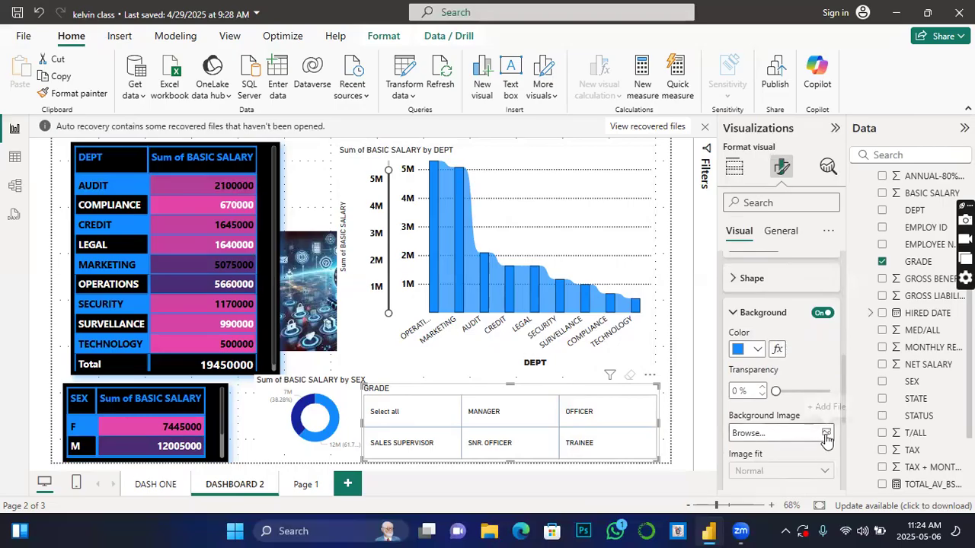
pyautogui.scroll(-4, 789, 445)
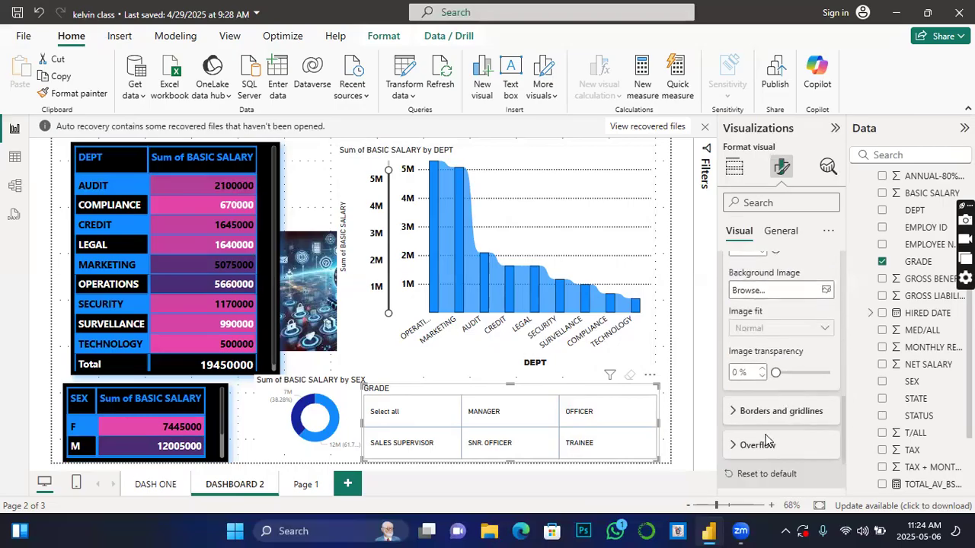
pyautogui.click(734, 412)
pyautogui.scroll(-2, 792, 427)
pyautogui.click(822, 359)
pyautogui.click(818, 398)
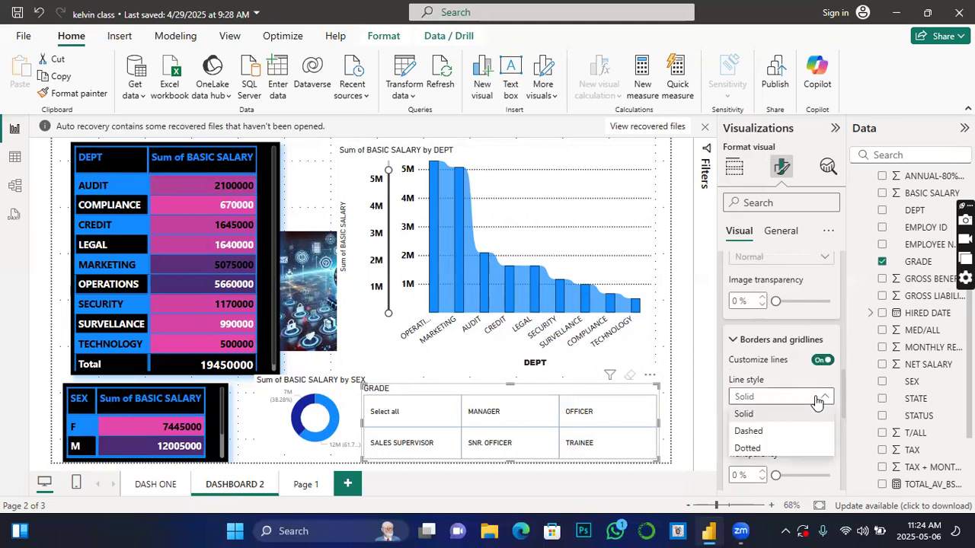
pyautogui.click(749, 431)
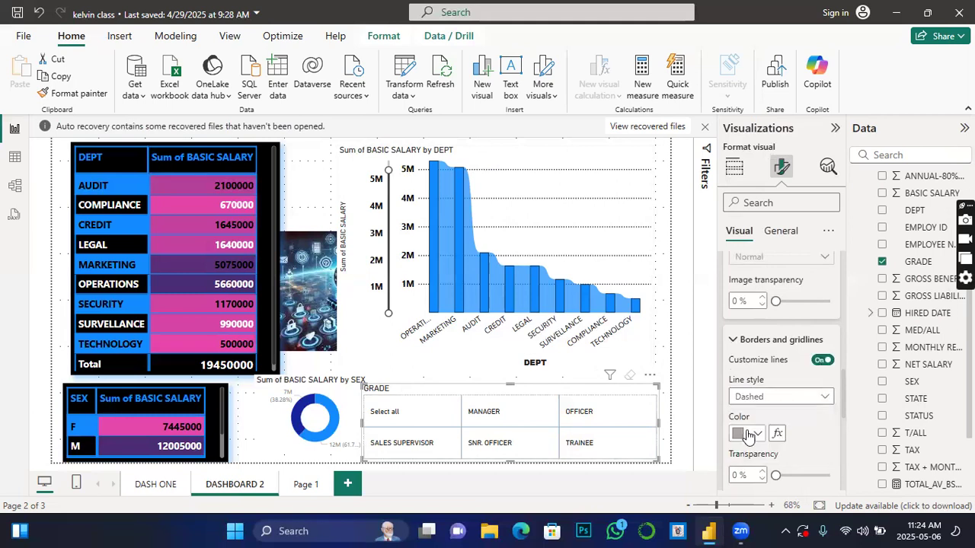
# Step: Set both line colors of the GRADE slicer's borders and gridlines to orange
pyautogui.scroll(-2, 750, 433)
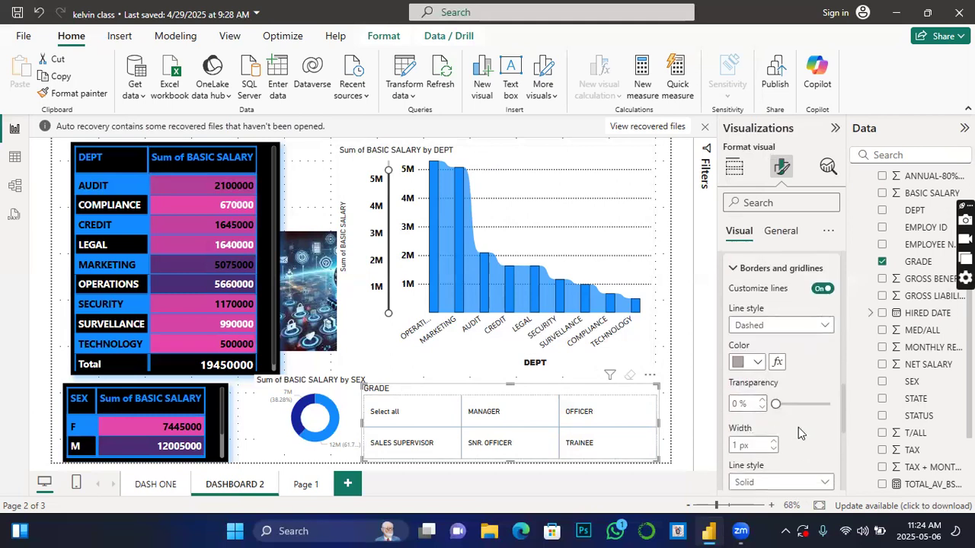
pyautogui.click(756, 364)
pyautogui.click(767, 302)
pyautogui.scroll(-5, 778, 446)
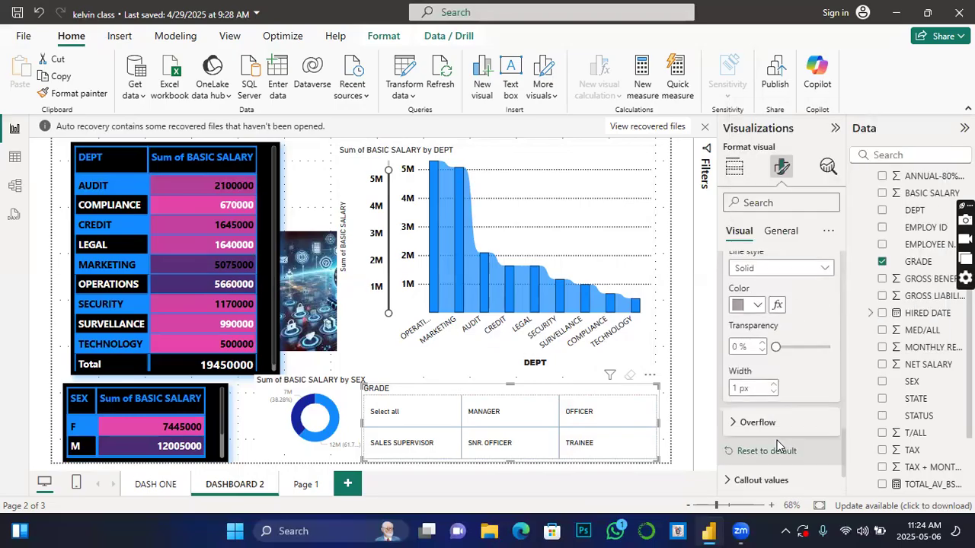
pyautogui.click(758, 305)
pyautogui.click(749, 246)
pyautogui.scroll(-2, 806, 455)
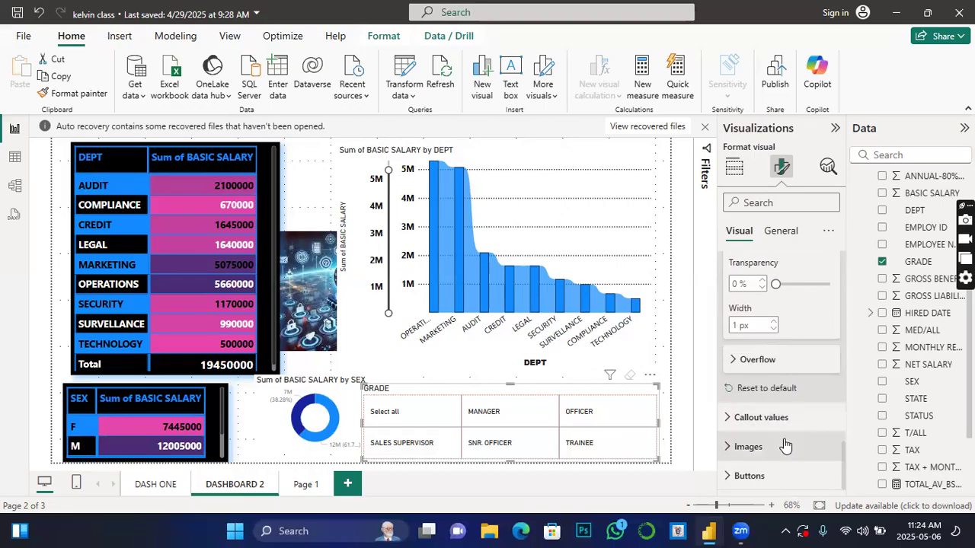
# Step: Set the background color in the GRADE slicer's general effects to blue
pyautogui.click(742, 447)
pyautogui.scroll(5, 782, 333)
pyautogui.click(785, 234)
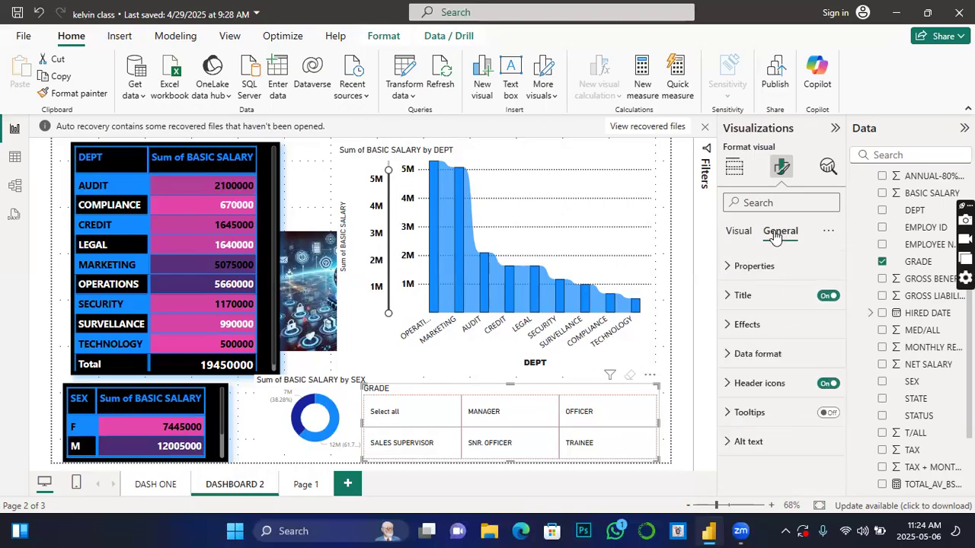
pyautogui.click(730, 326)
pyautogui.click(756, 396)
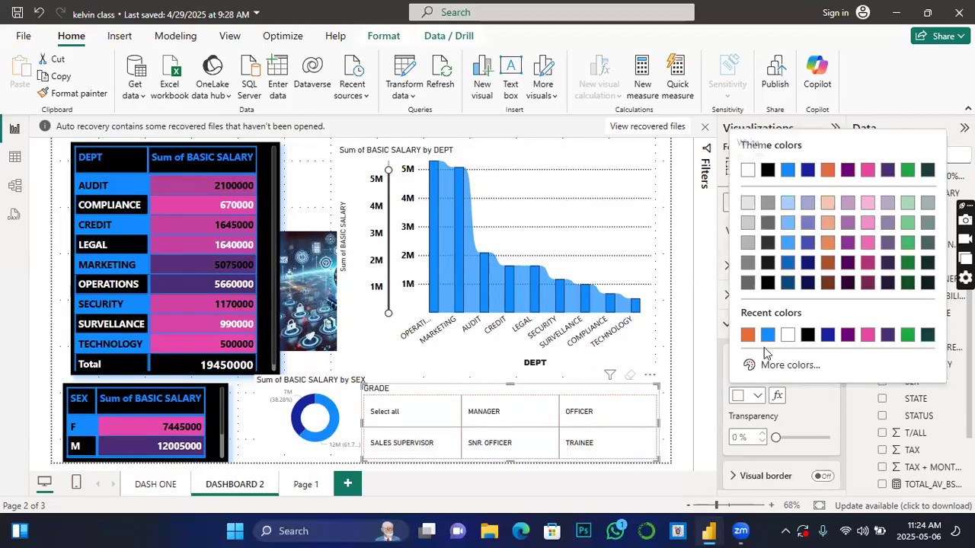
pyautogui.click(768, 334)
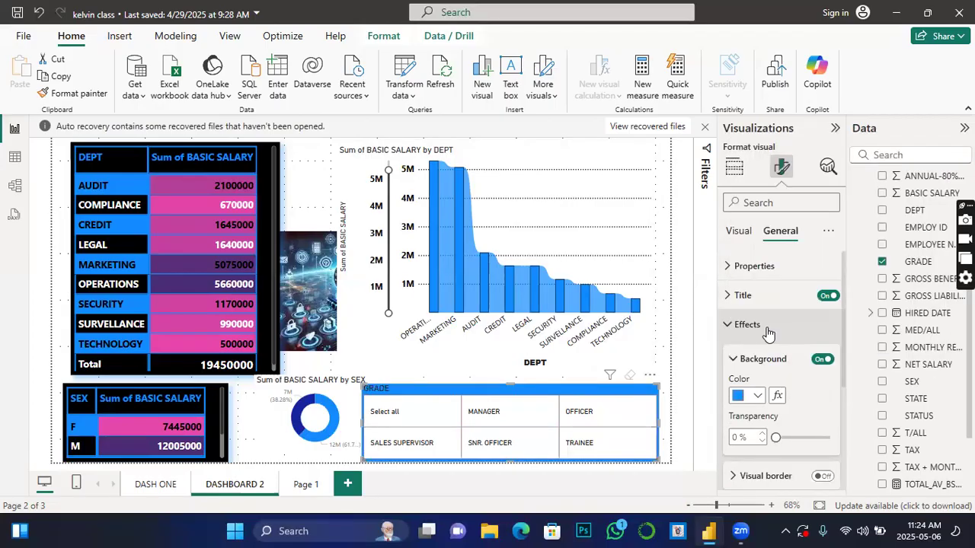
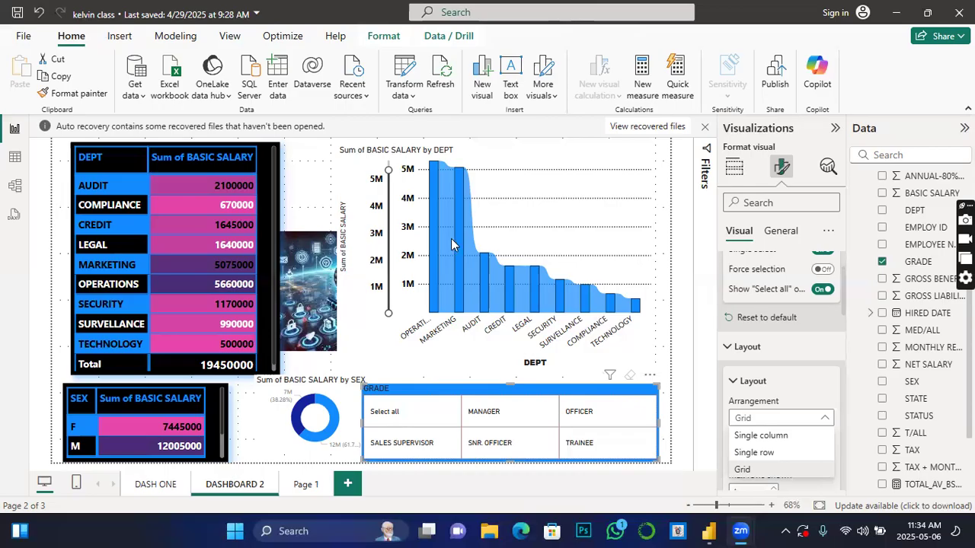
# Step: Add a new report page and start a quick measure, dismissing the Copilot suggestion
pyautogui.click(312, 484)
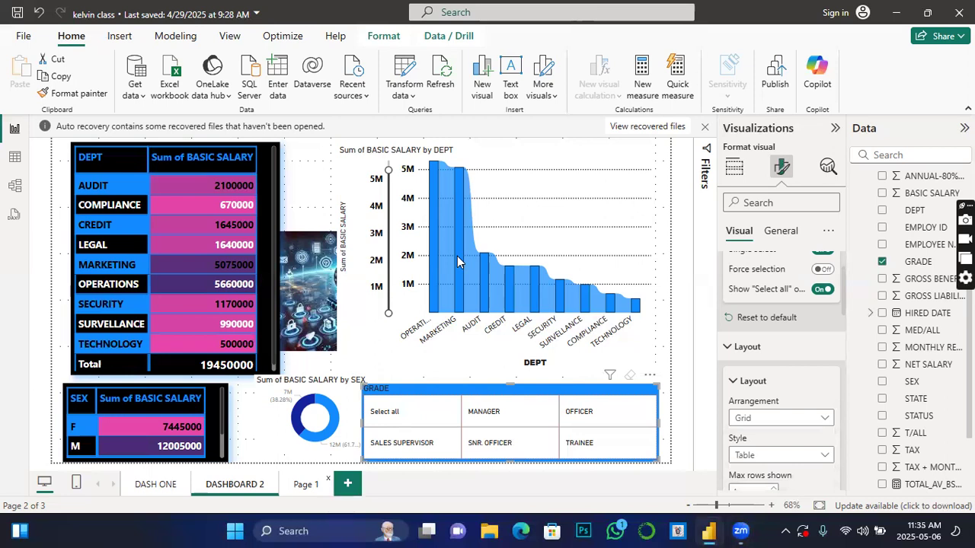
pyautogui.click(348, 484)
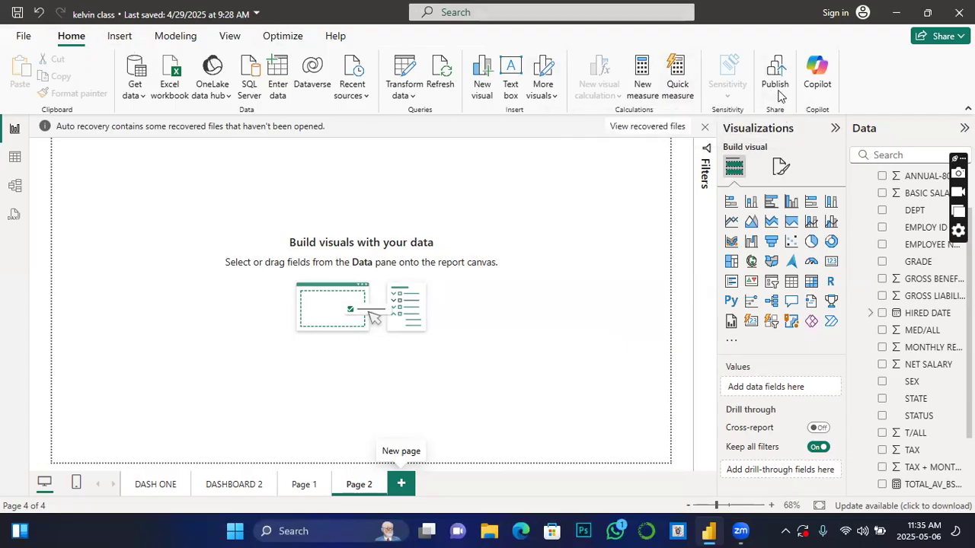
pyautogui.click(677, 69)
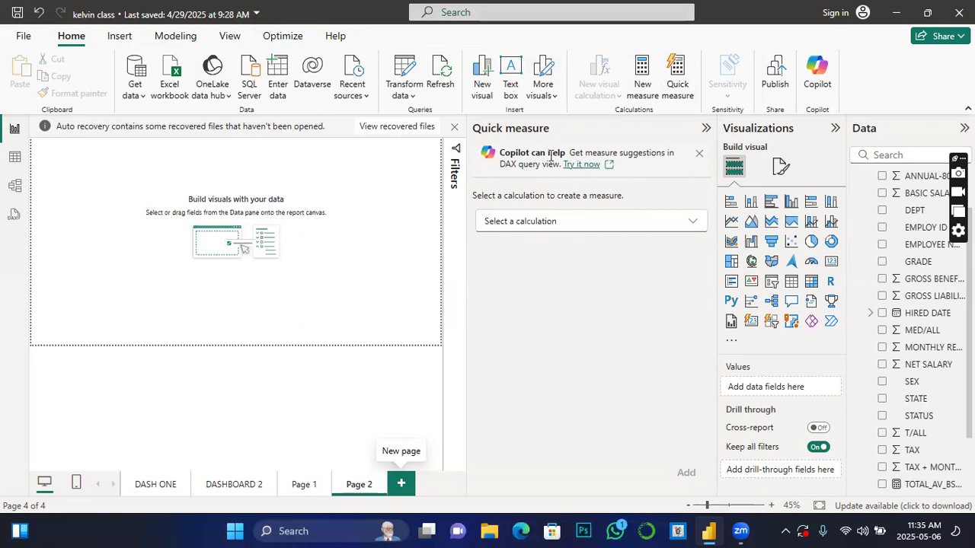
pyautogui.click(699, 155)
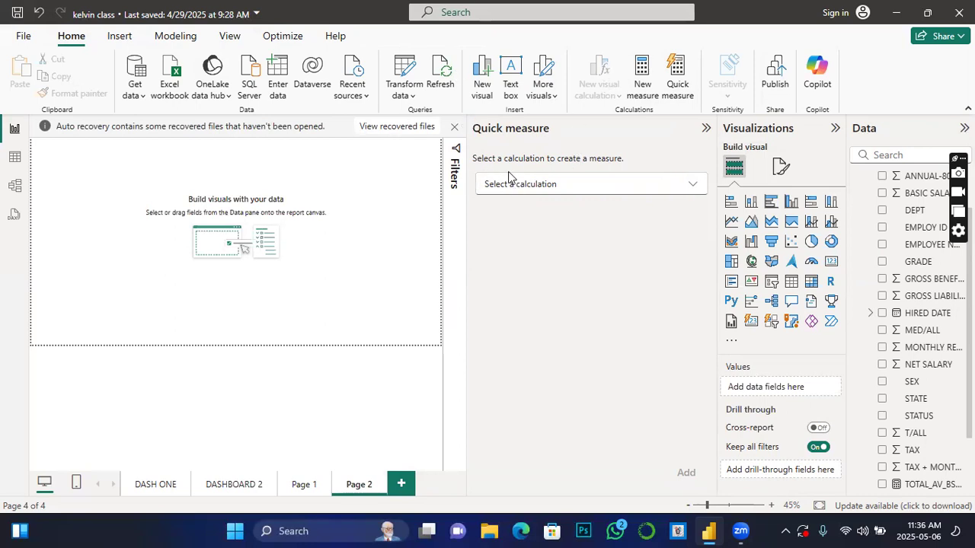
# Step: Examine the available quick measure calculations, from aggregates and filters through time intelligence, totals, mathematical operations and text
pyautogui.click(697, 184)
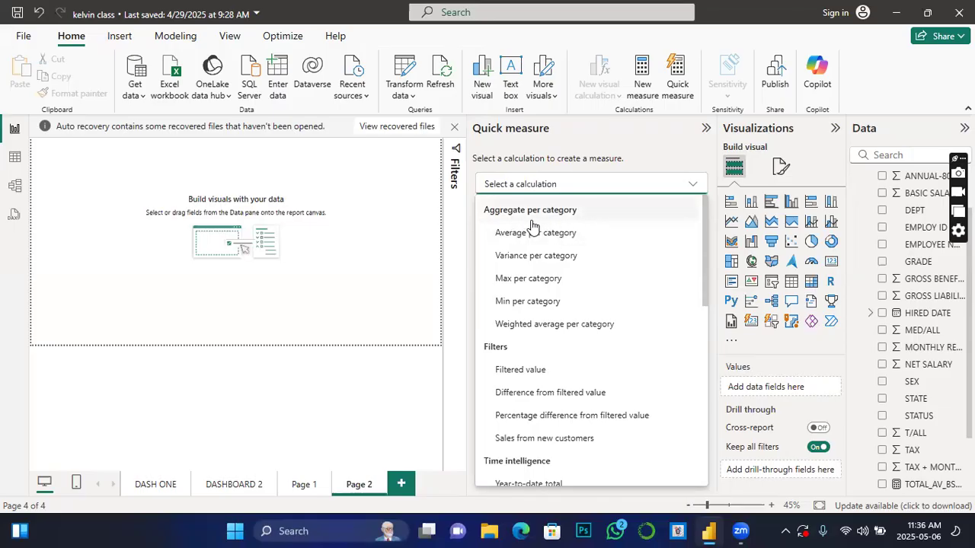
pyautogui.scroll(-2, 533, 365)
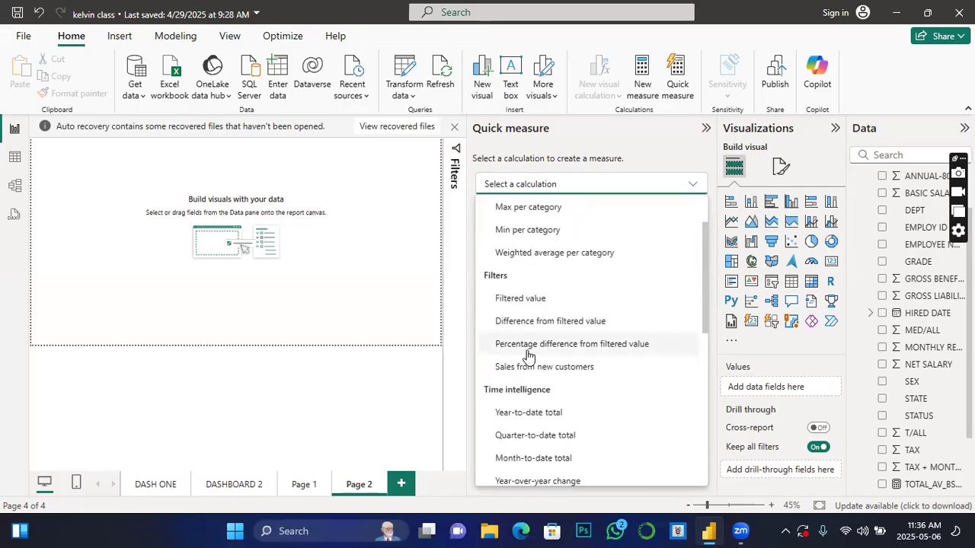
pyautogui.scroll(-2, 526, 354)
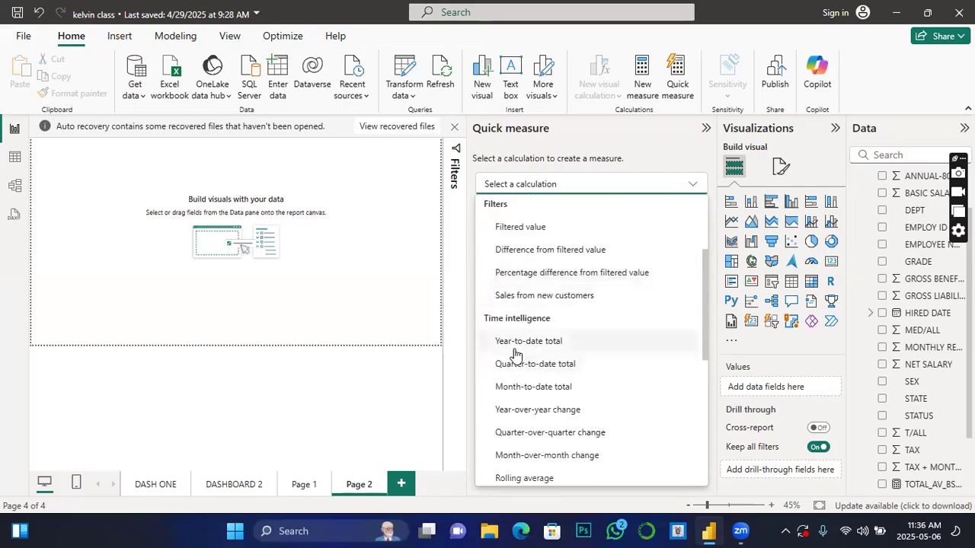
pyautogui.scroll(-6, 515, 353)
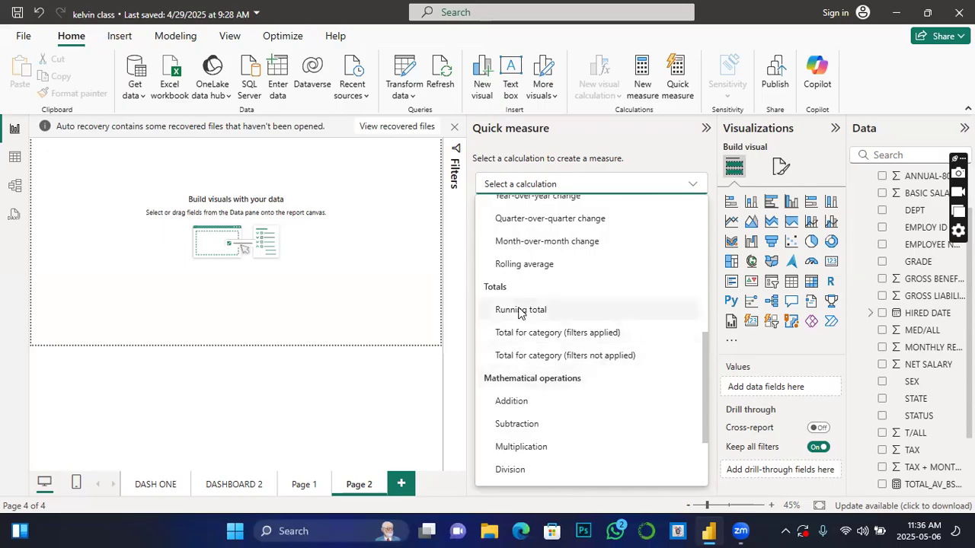
pyautogui.scroll(-2, 519, 312)
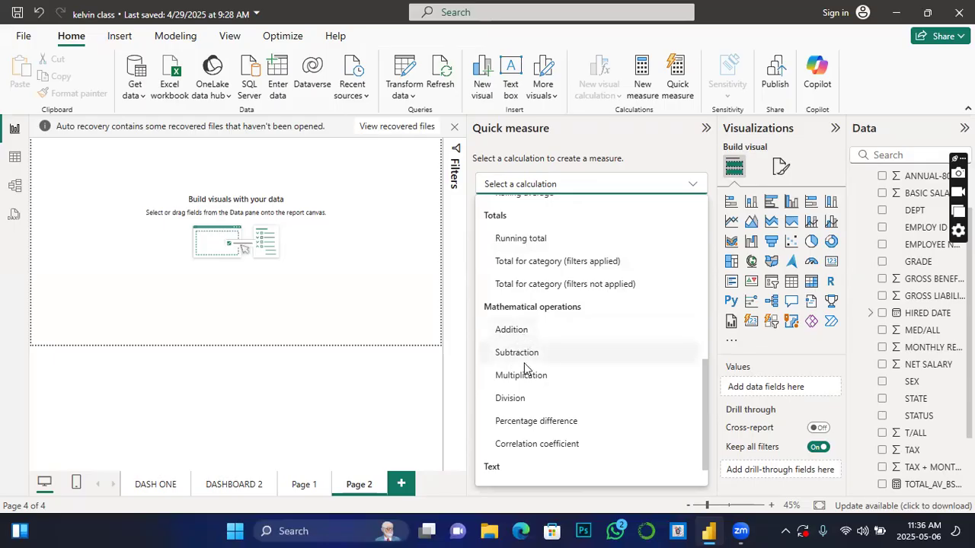
pyautogui.scroll(-1, 565, 398)
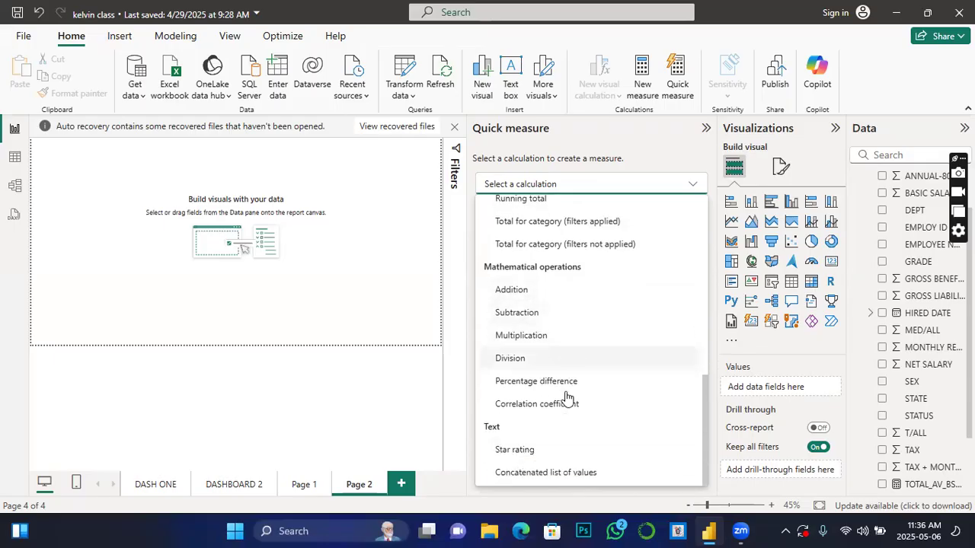
pyautogui.scroll(10, 506, 419)
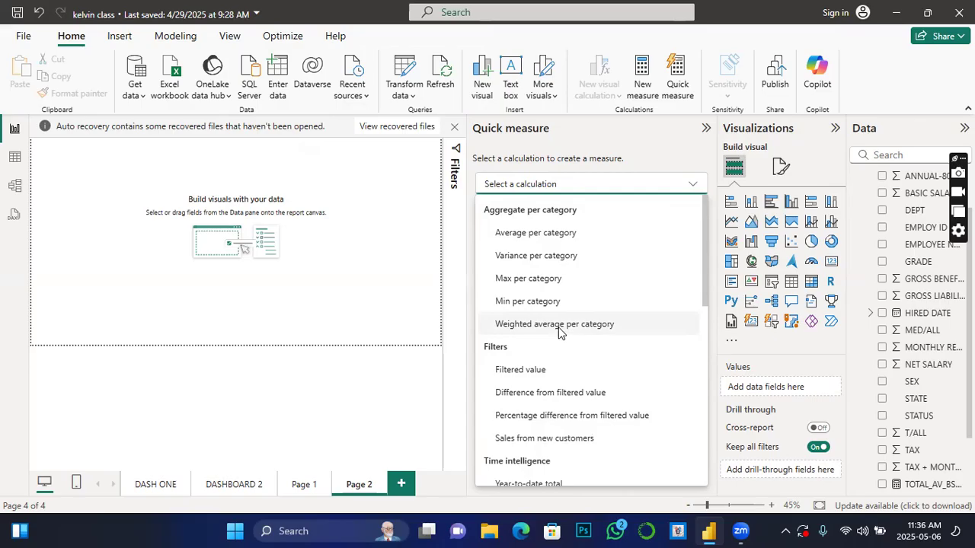
# Step: Create an Addition quick measure with BASIC SALARY as the base value and NET SALARY as the value to add
pyautogui.scroll(-3, 560, 335)
pyautogui.scroll(-1, 544, 384)
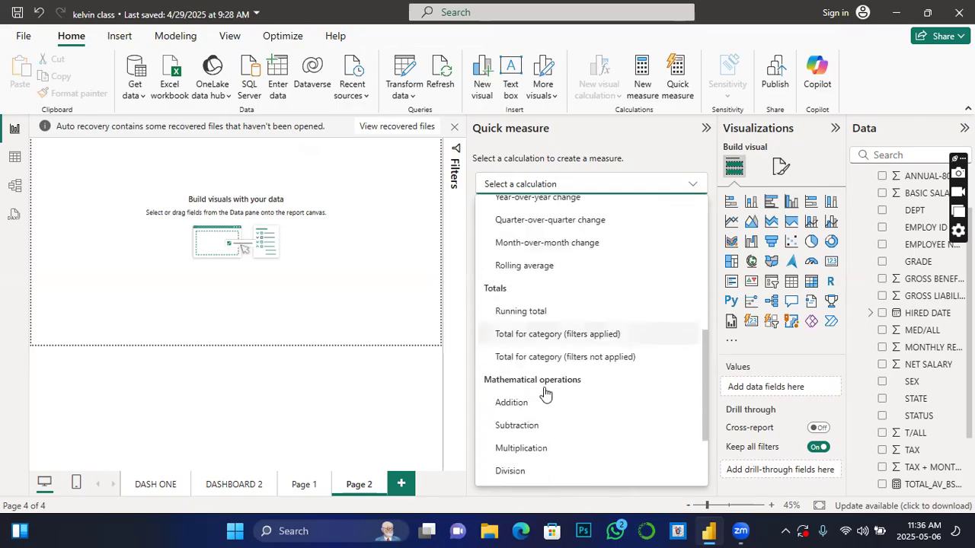
pyautogui.scroll(-2, 533, 384)
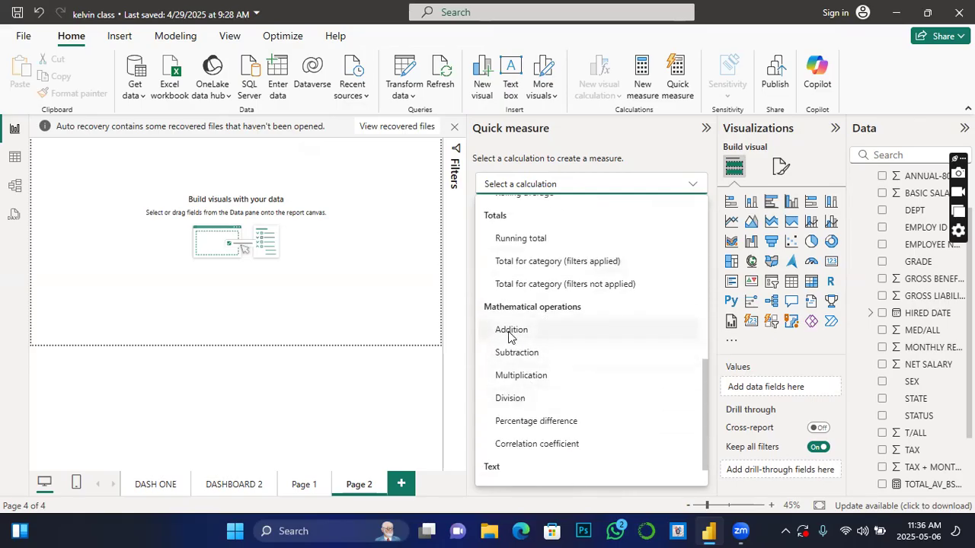
pyautogui.click(511, 333)
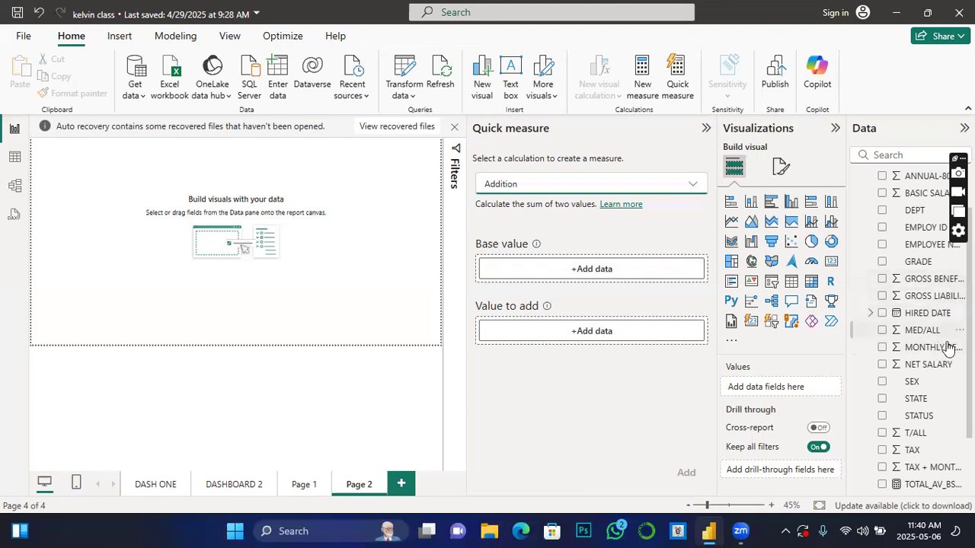
pyautogui.scroll(2, 944, 366)
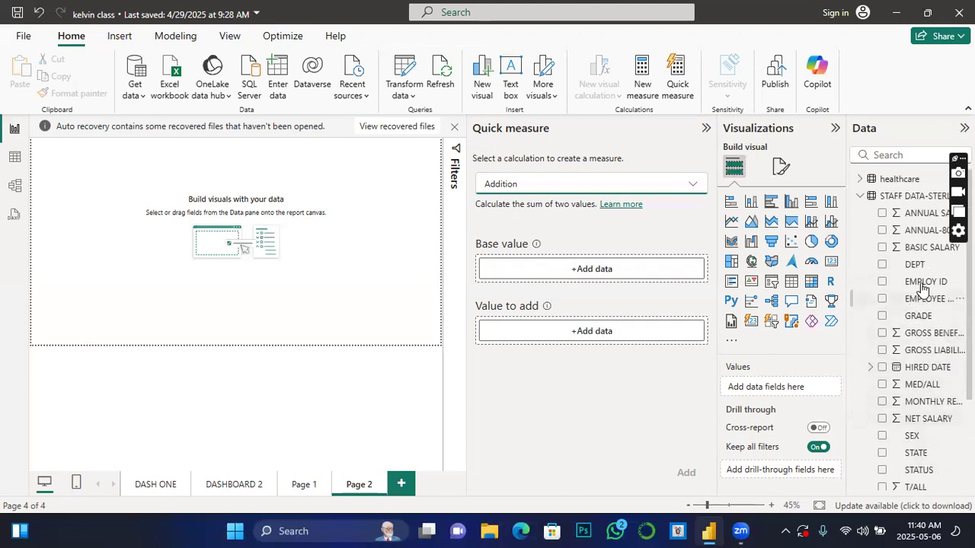
pyautogui.moveTo(929, 249); pyautogui.dragTo(590, 276)
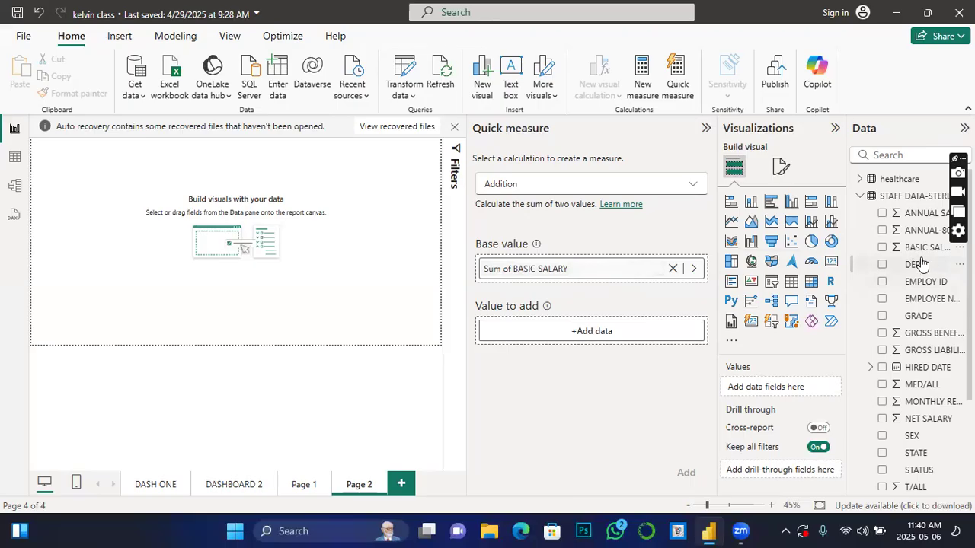
pyautogui.scroll(-4, 927, 472)
pyautogui.moveTo(928, 294); pyautogui.dragTo(583, 337)
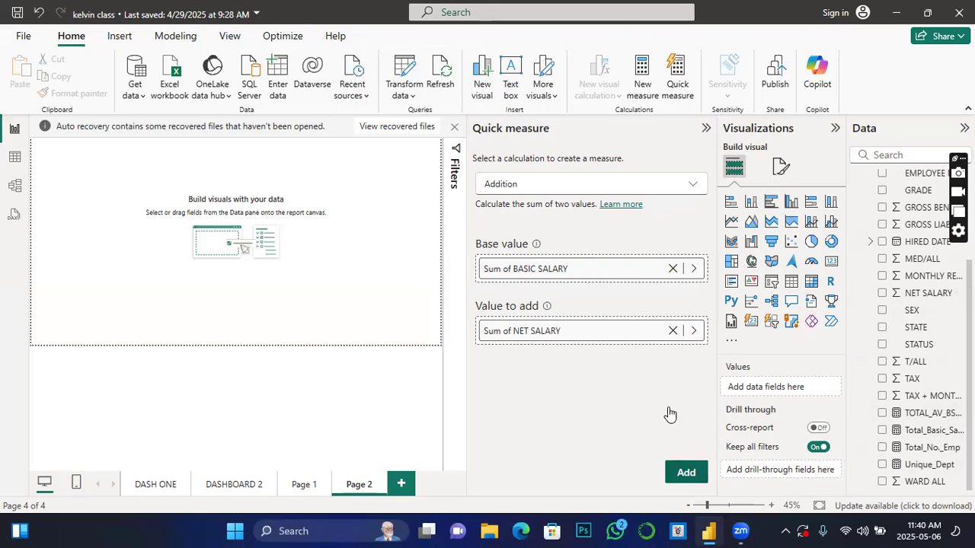
pyautogui.click(686, 473)
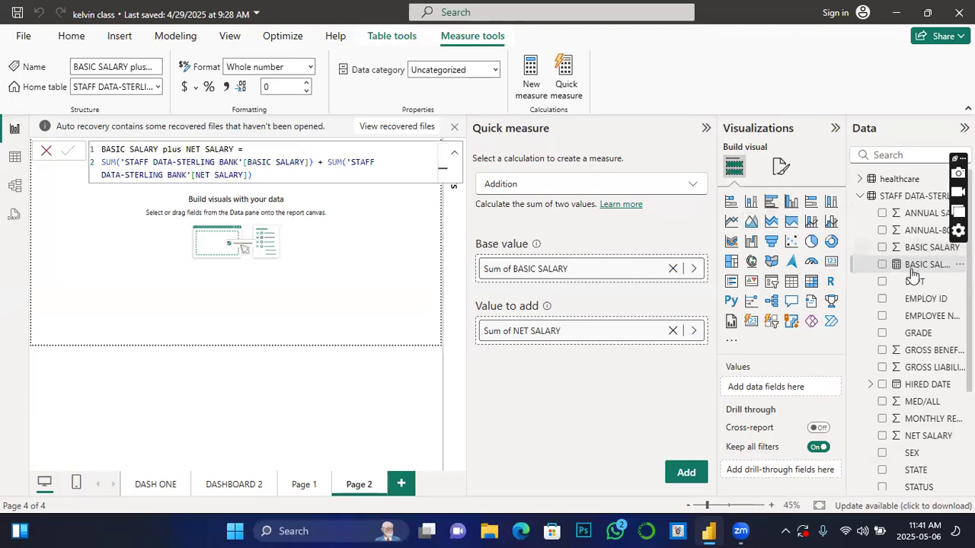
# Step: Close the measure formula and add a card visual showing the BASIC SALARY plus NET SALARY measure
pyautogui.scroll(-3, 910, 305)
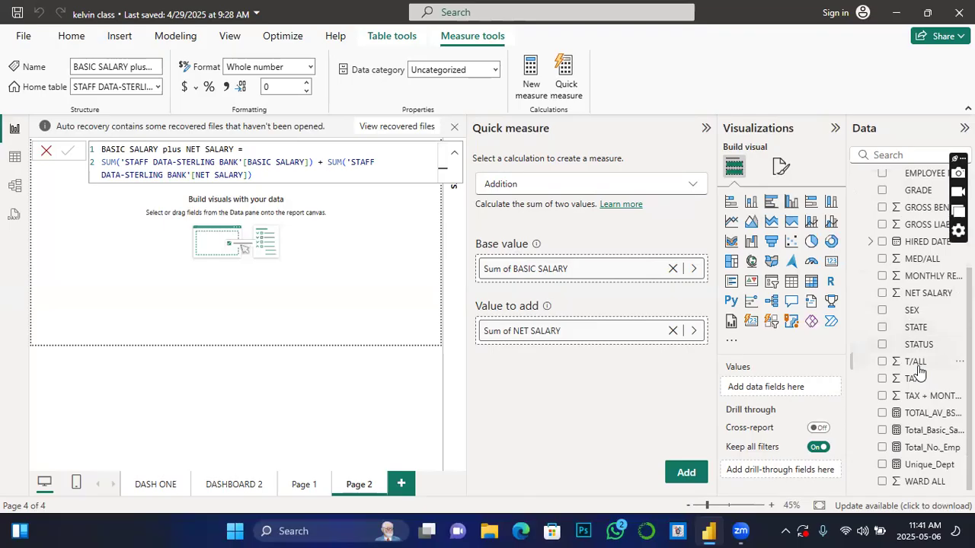
pyautogui.scroll(3, 916, 371)
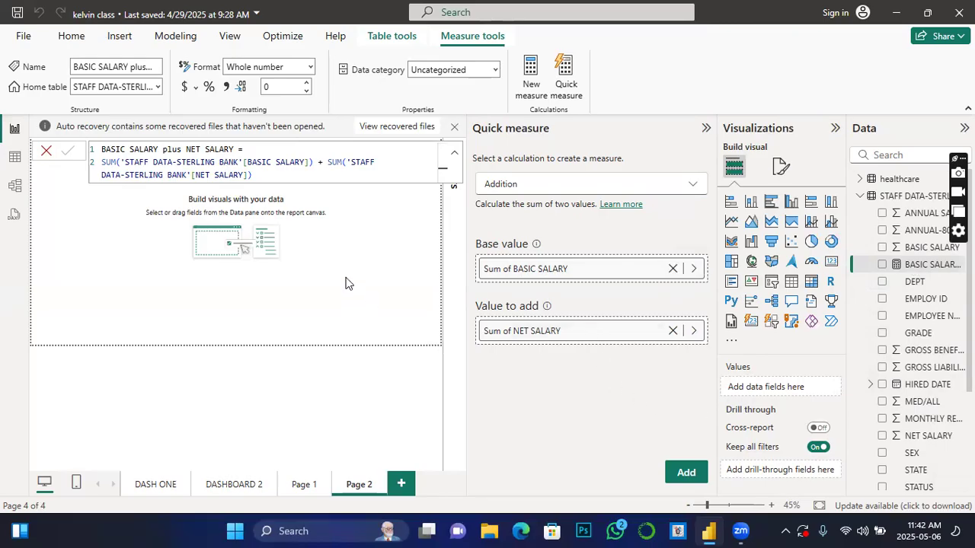
pyautogui.click(46, 151)
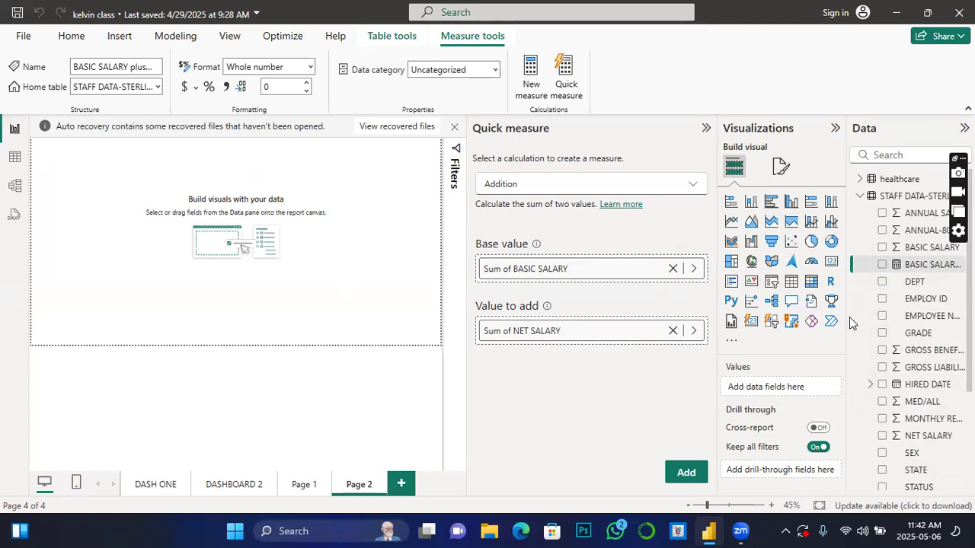
pyautogui.click(831, 262)
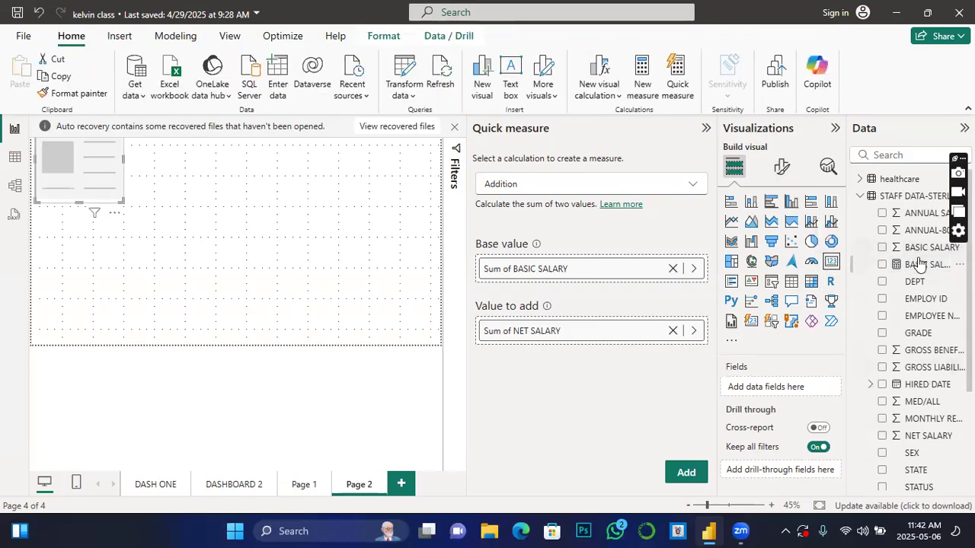
pyautogui.click(882, 264)
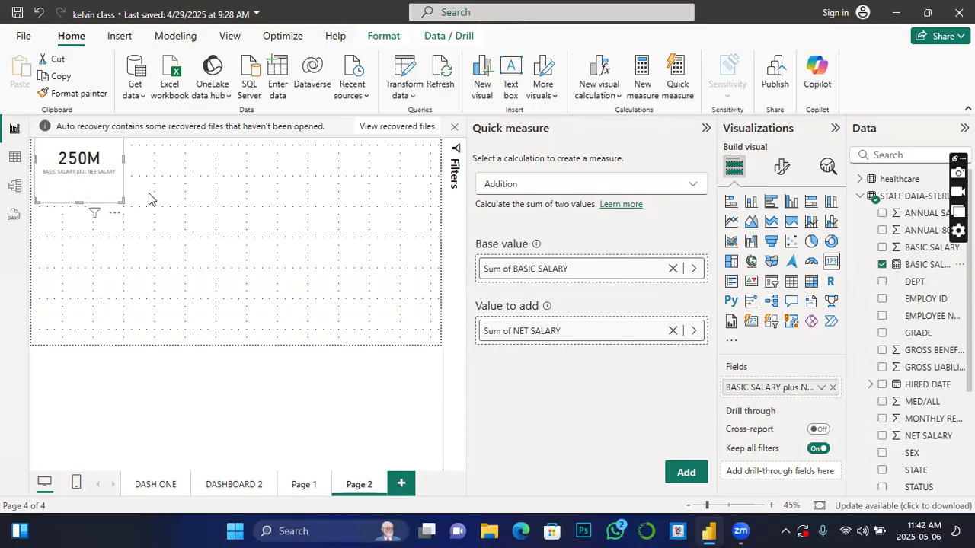
# Step: Create a Min per category quick measure using Sum of BASIC SALARY as the base value and DEPT as the category
pyautogui.click(688, 186)
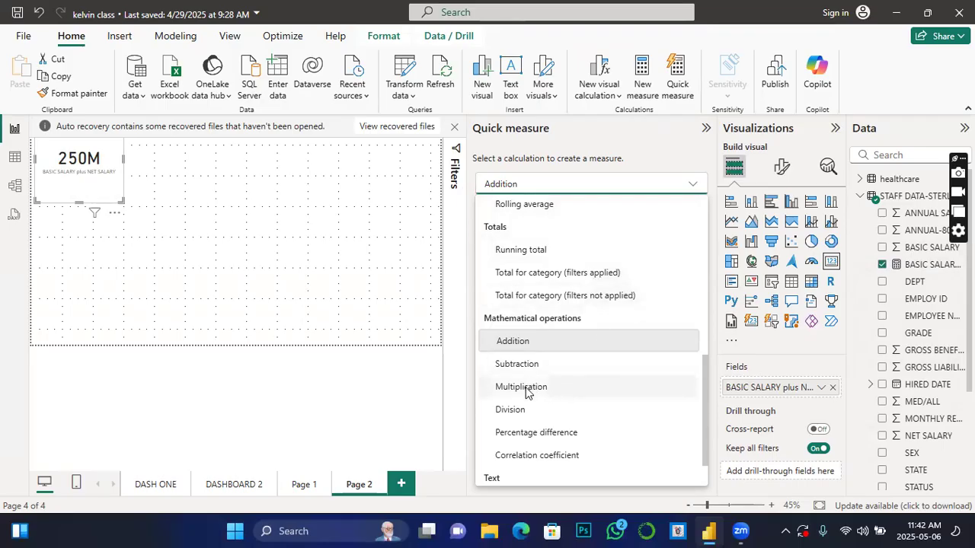
pyautogui.scroll(10, 550, 385)
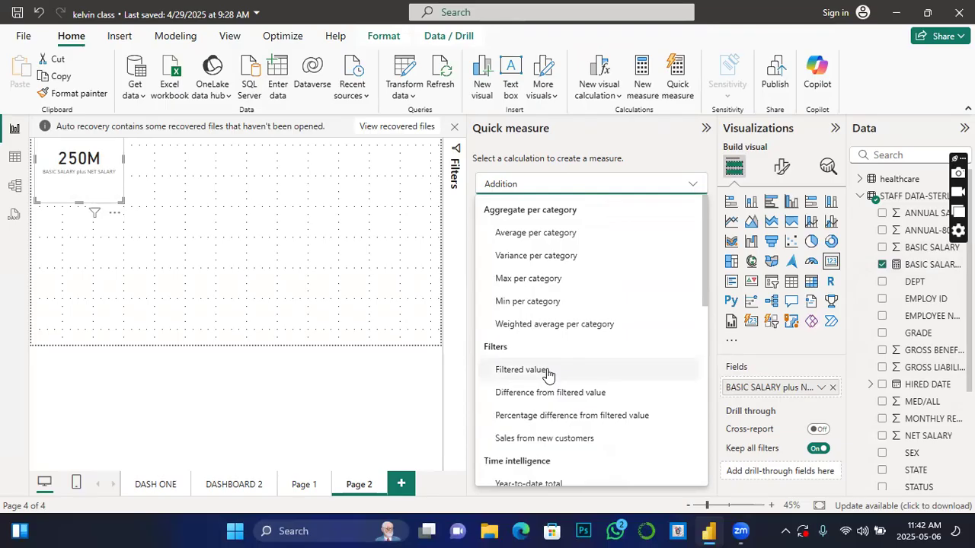
pyautogui.click(508, 303)
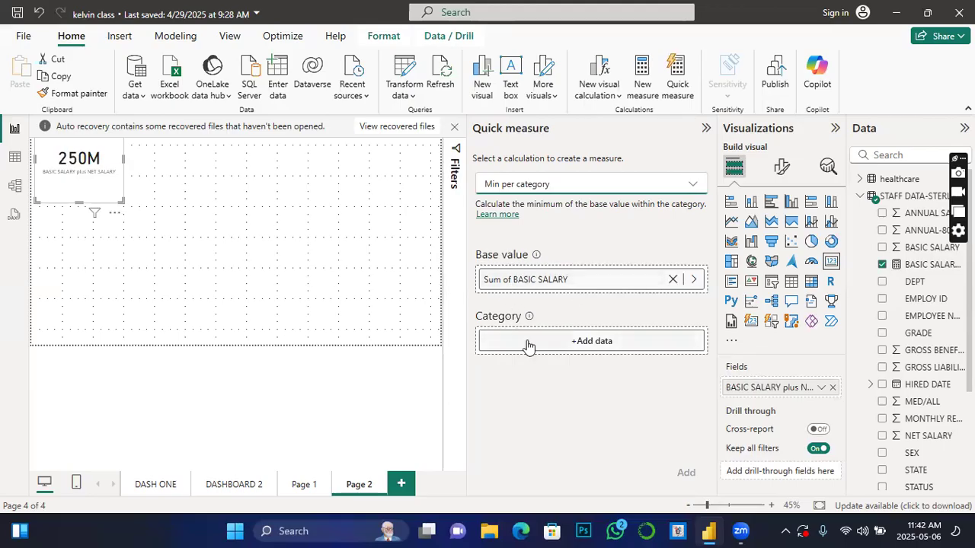
pyautogui.moveTo(919, 284); pyautogui.dragTo(614, 343)
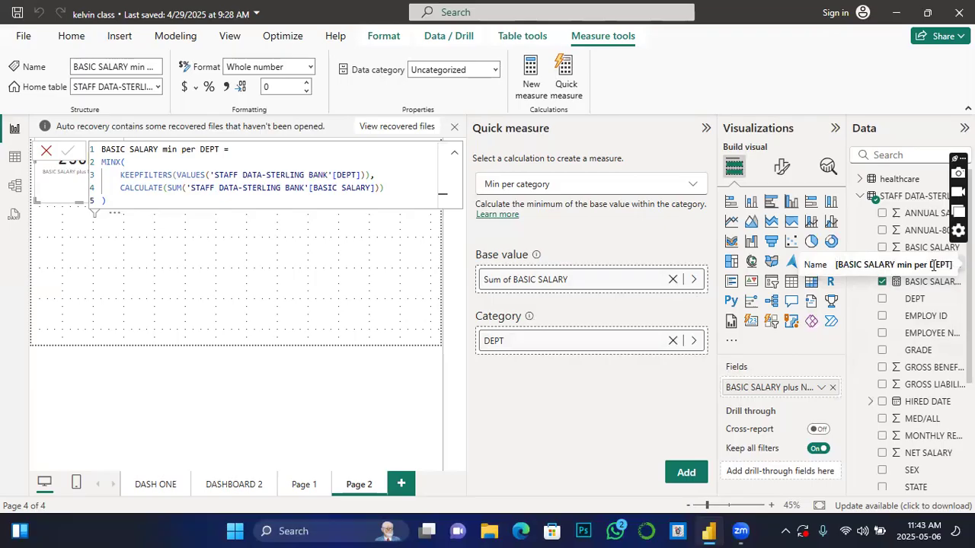
# Step: Rename the minimum salary per department measure to DEPTA in its formula
pyautogui.click(115, 149)
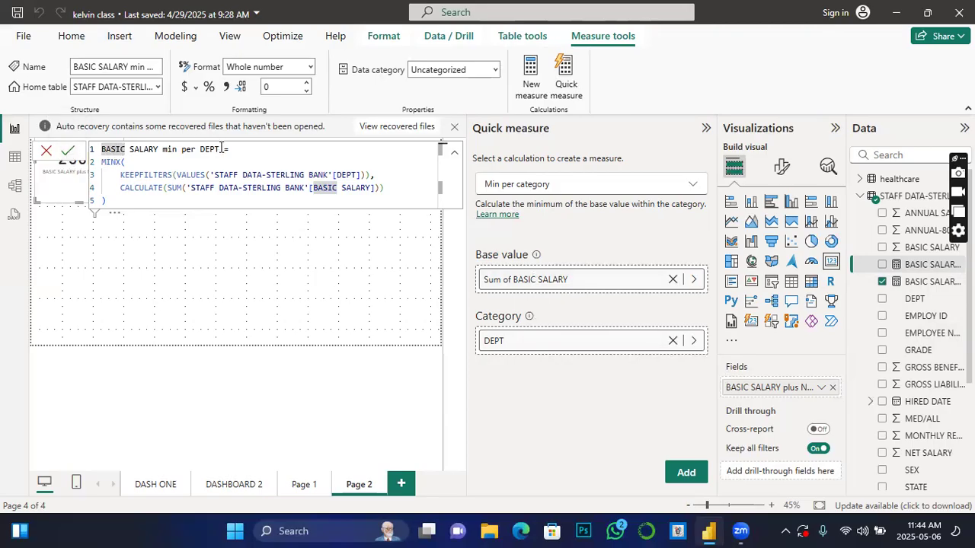
pyautogui.moveTo(200, 149); pyautogui.dragTo(95, 146)
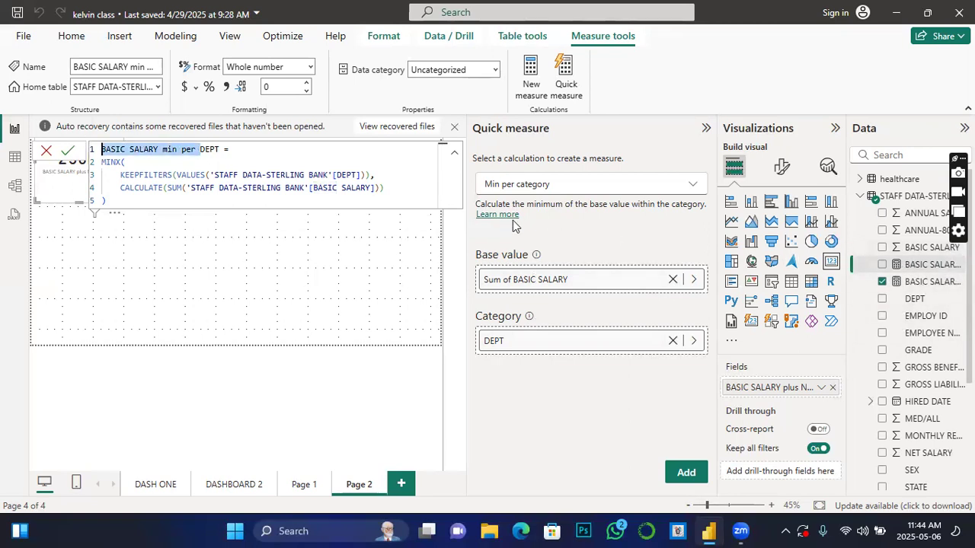
pyautogui.press('BackSpace')
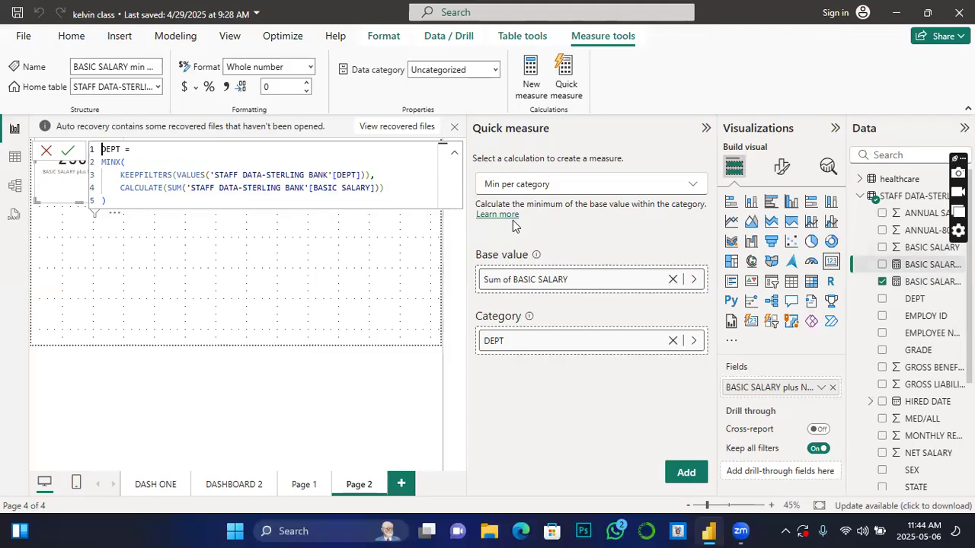
pyautogui.click(67, 152)
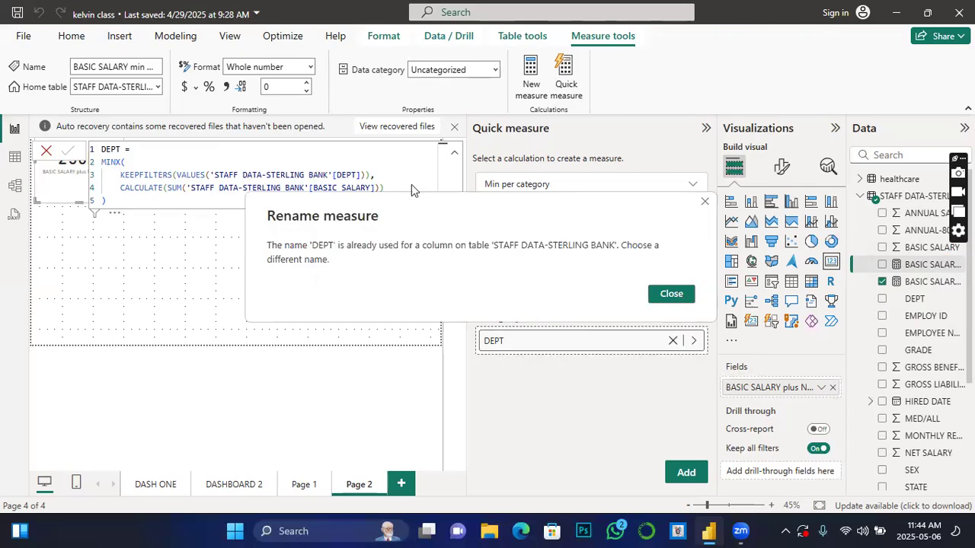
pyautogui.click(705, 203)
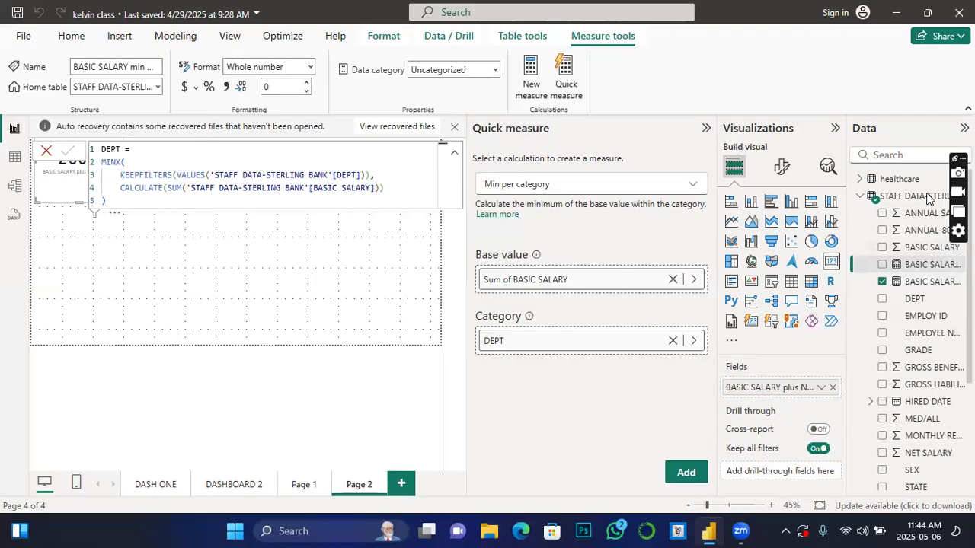
pyautogui.click(120, 149)
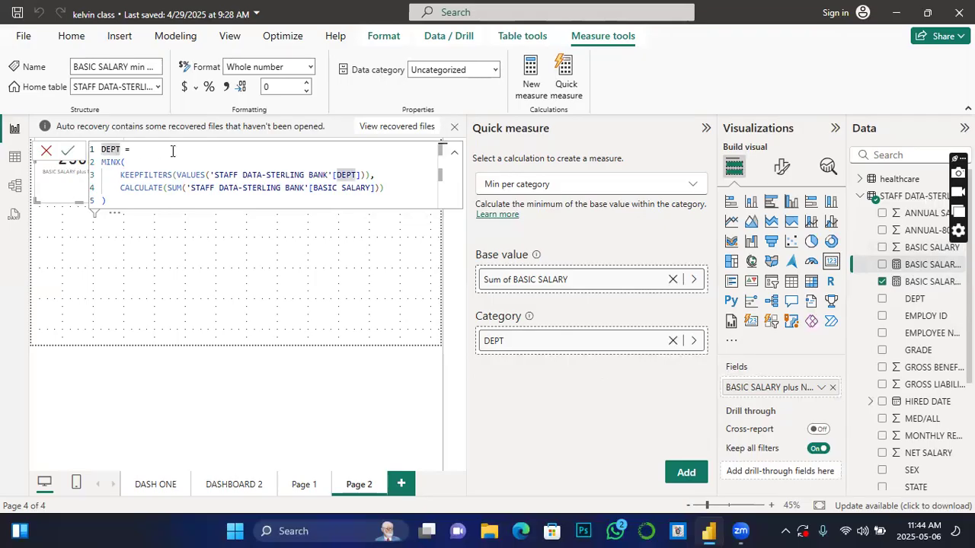
pyautogui.write('A')
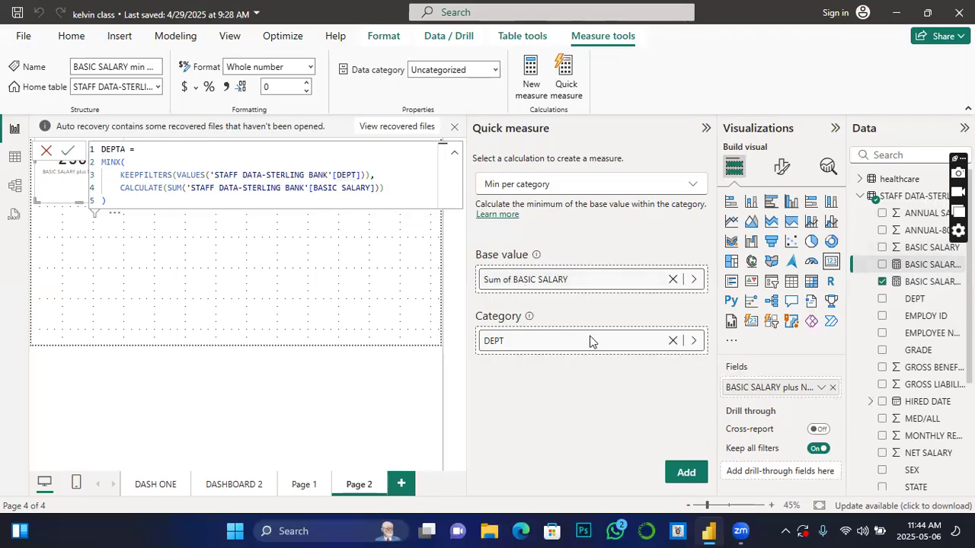
pyautogui.click(69, 151)
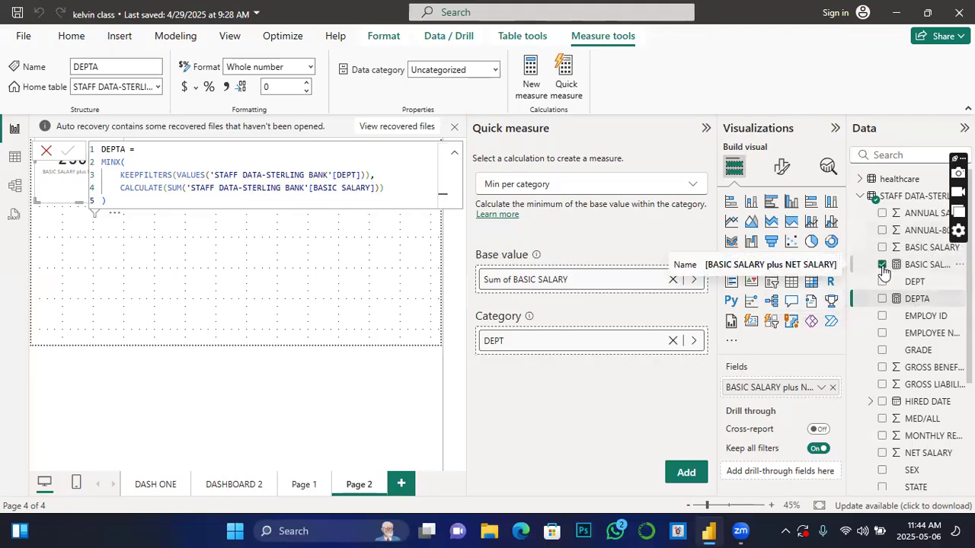
# Step: Add a second card visual showing the DEPTA measure, leaving the first card intact
pyautogui.click(253, 299)
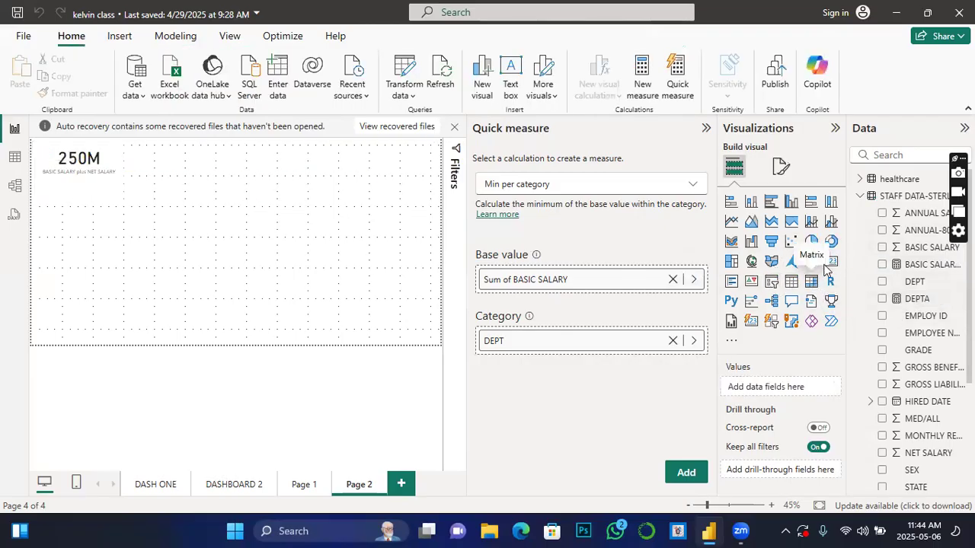
pyautogui.click(831, 262)
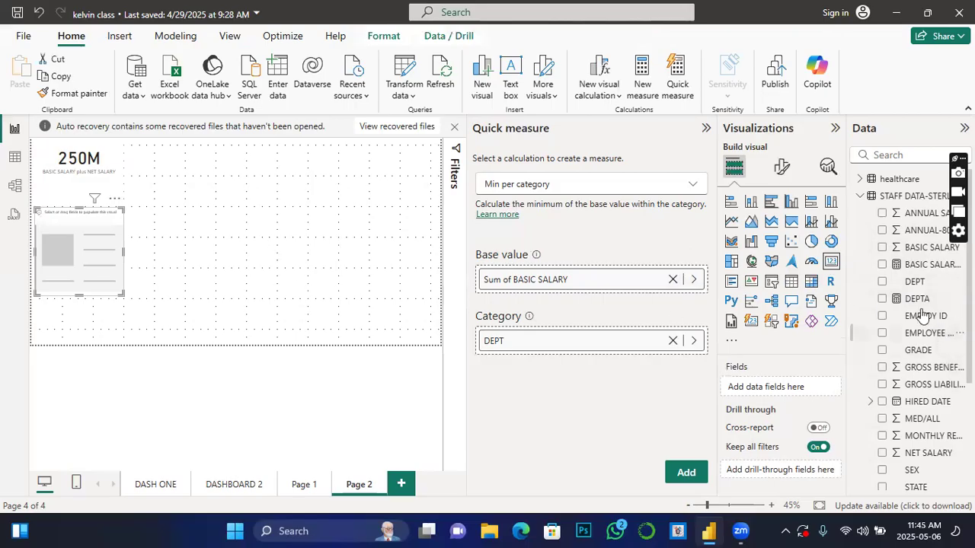
pyautogui.click(882, 299)
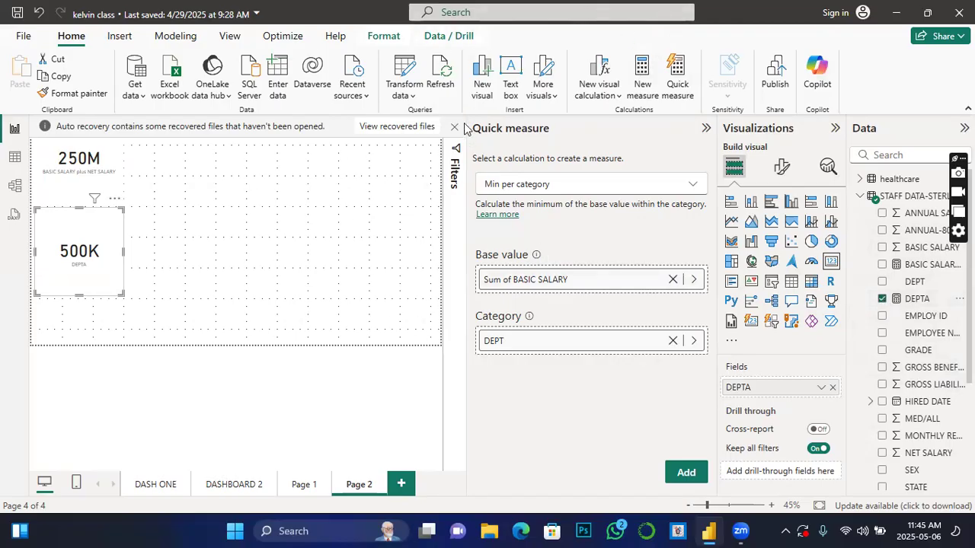
pyautogui.click(447, 36)
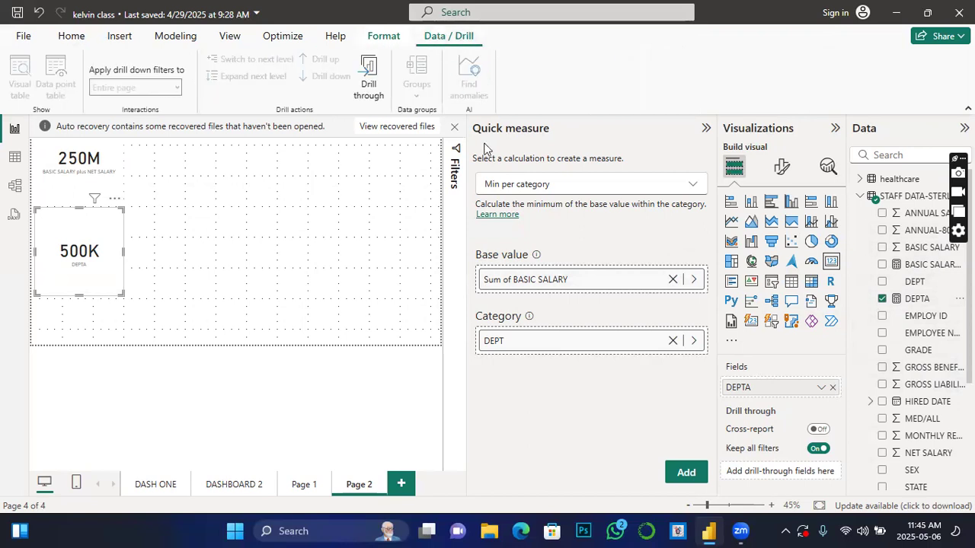
pyautogui.click(321, 286)
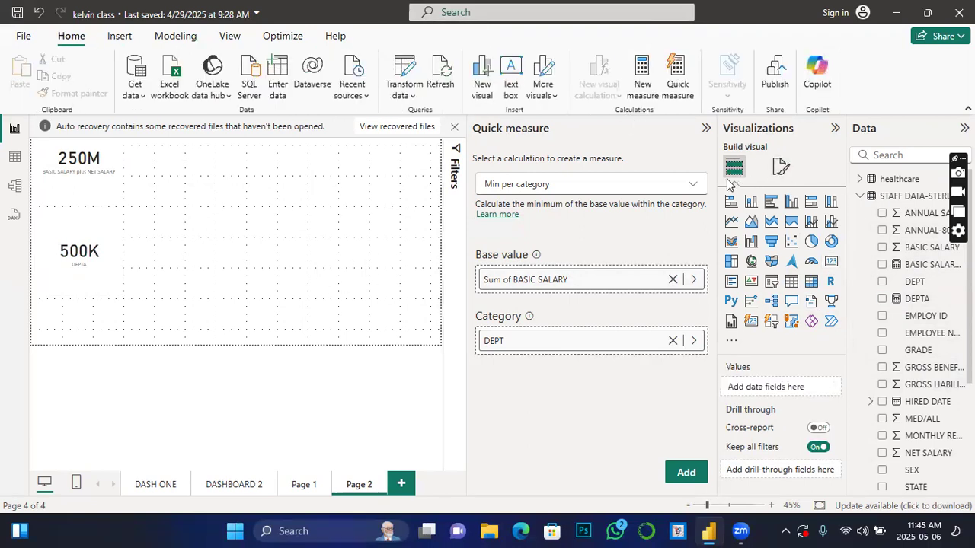